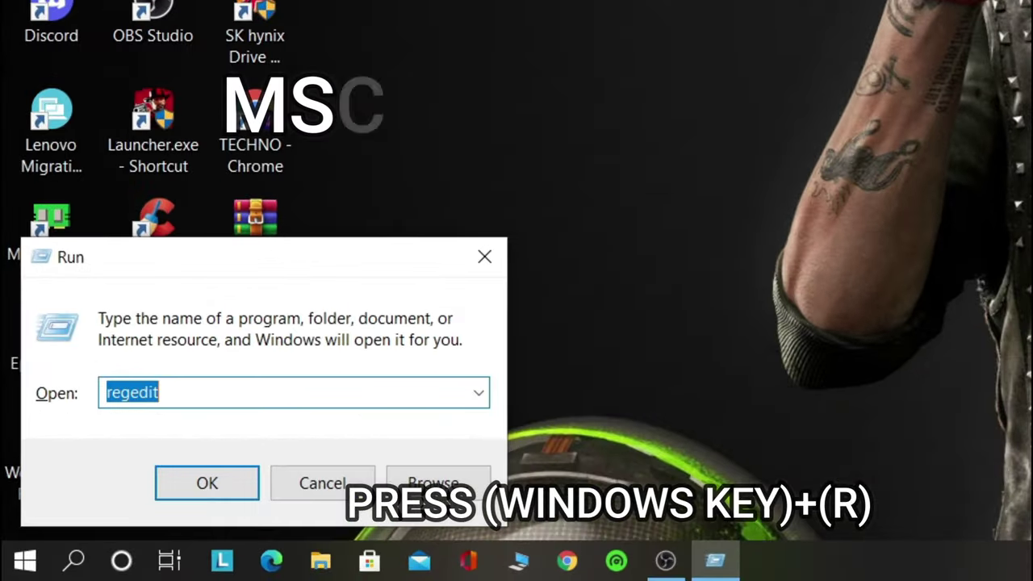
- Open System Configuration by running the command msconfig
{"action": "type", "text": "msc"}
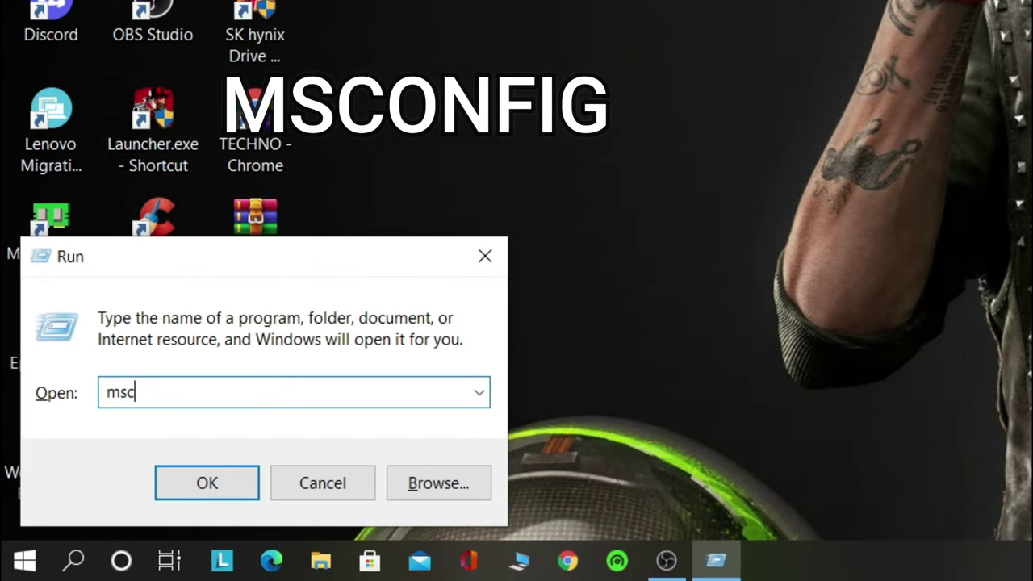
{"action": "type", "text": "onf"}
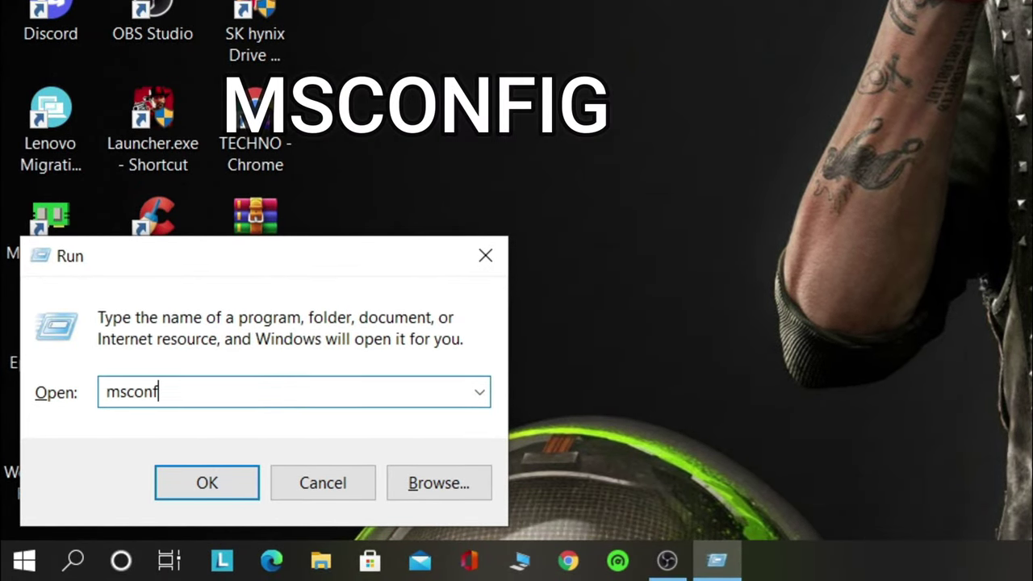
{"action": "type", "text": "ig"}
{"action": "key", "text": "Return"}
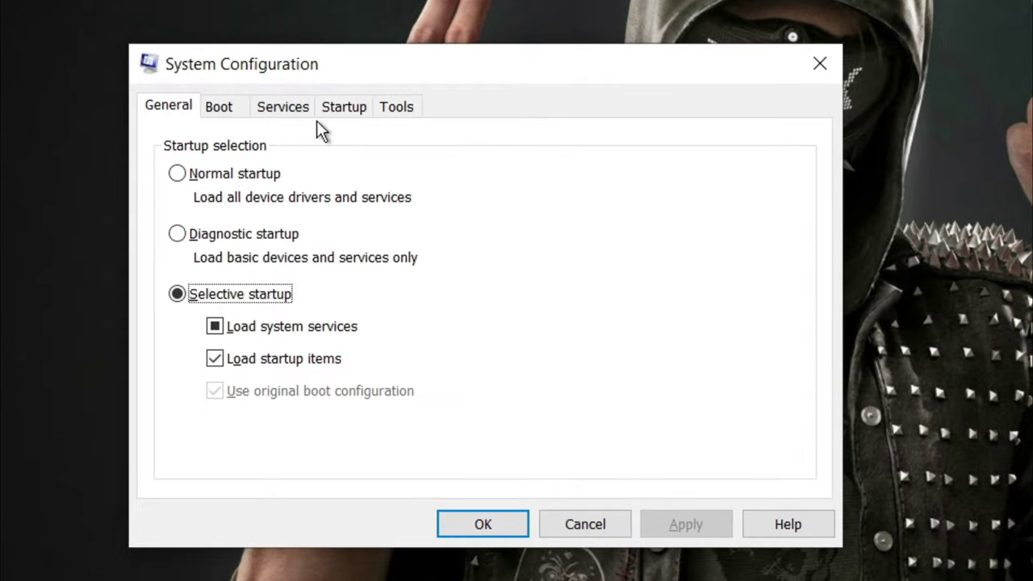
- Show the services in System Configuration with all Microsoft services hidden
{"action": "left_click", "coordinate": [235, 112]}
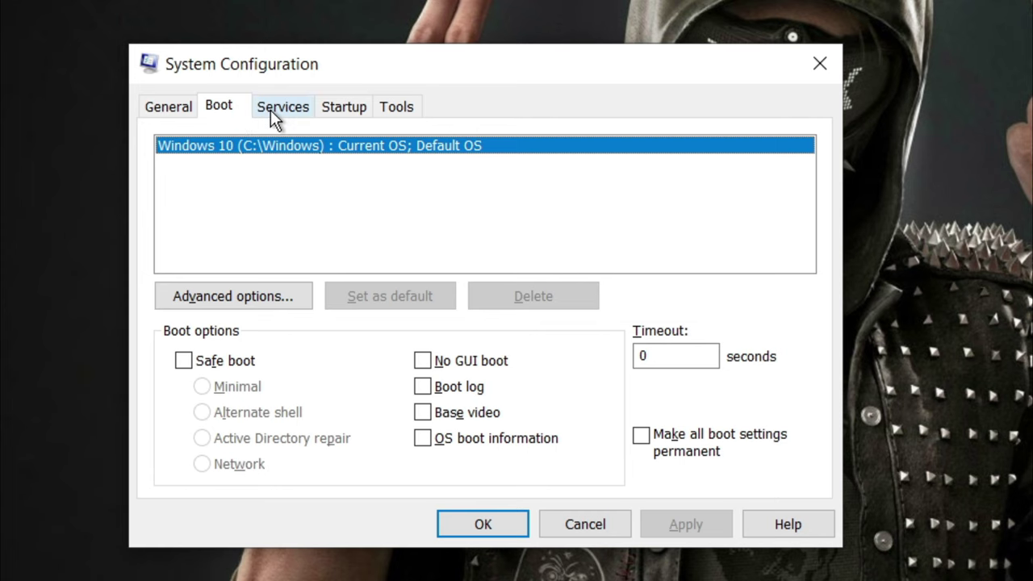
{"action": "left_click", "coordinate": [270, 110]}
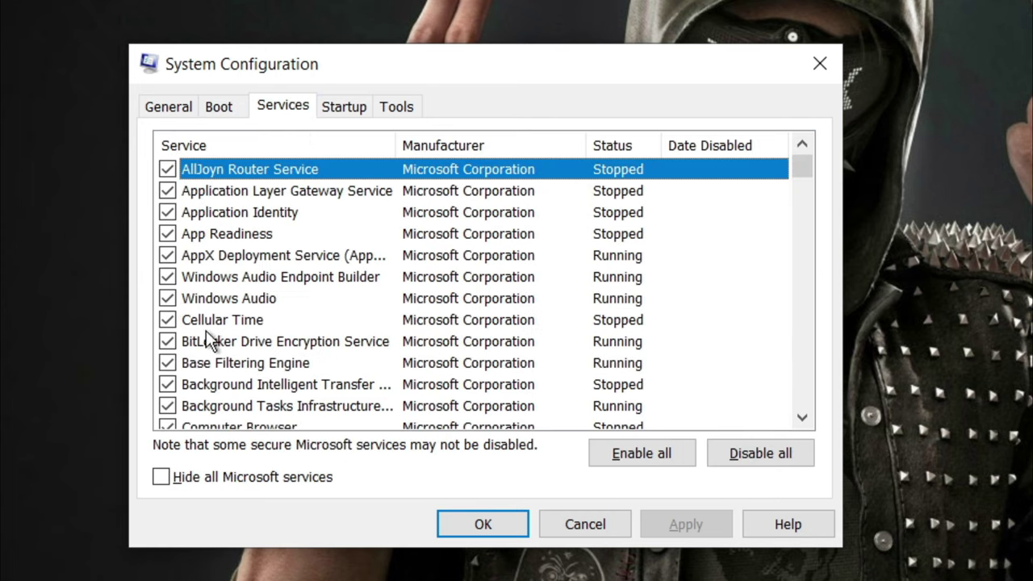
{"action": "left_click", "coordinate": [183, 478]}
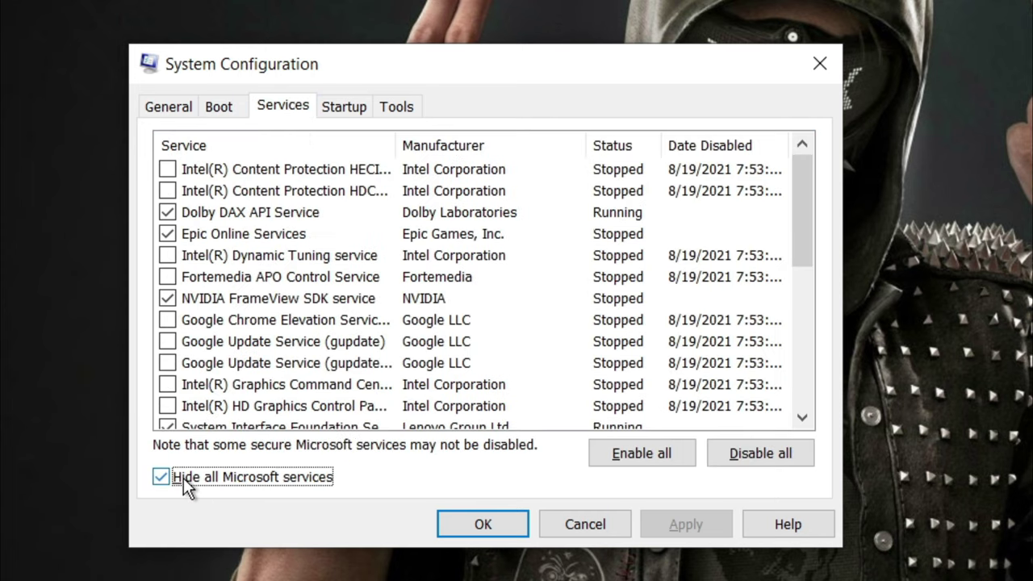
- Go through the non-Microsoft services, leaving RzKLService and the Intel(R) Content Protection HECI service unchecked, and apply the configuration
{"action": "scroll", "coordinate": [263, 196], "scroll_direction": "down", "scroll_amount": 5}
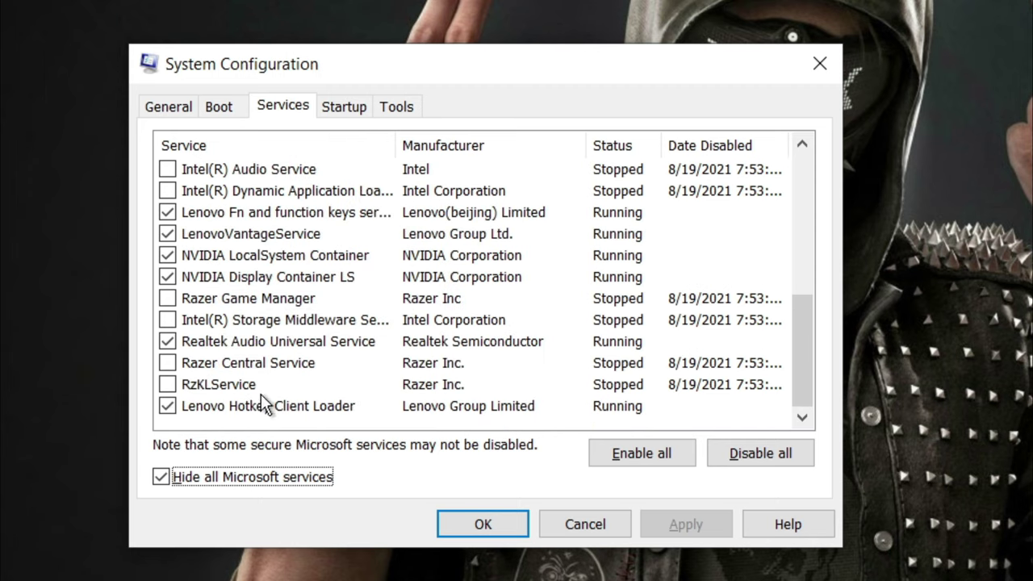
{"action": "left_click", "coordinate": [177, 388]}
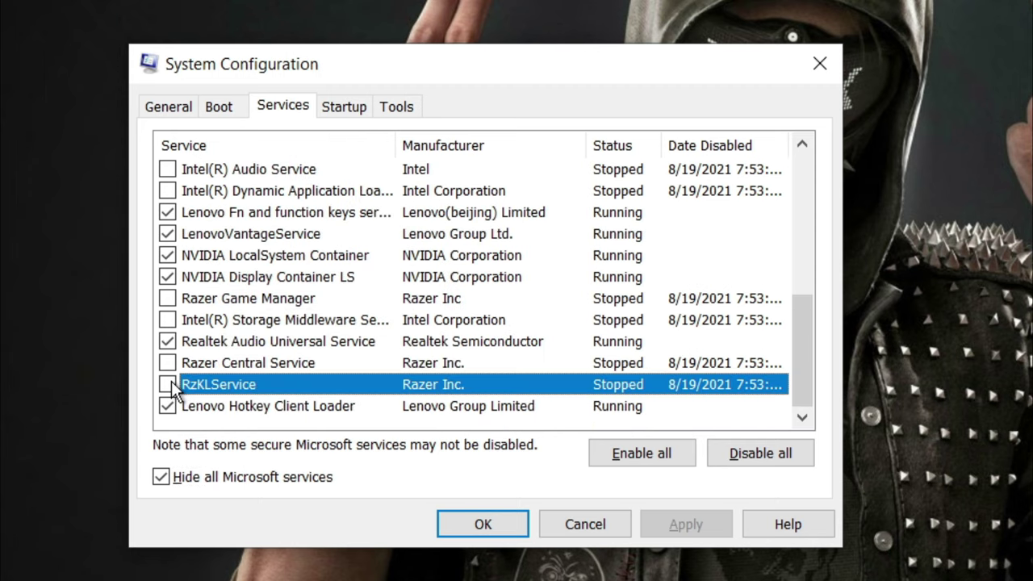
{"action": "scroll", "coordinate": [234, 255], "scroll_direction": "up", "scroll_amount": 5}
{"action": "left_click", "coordinate": [167, 168]}
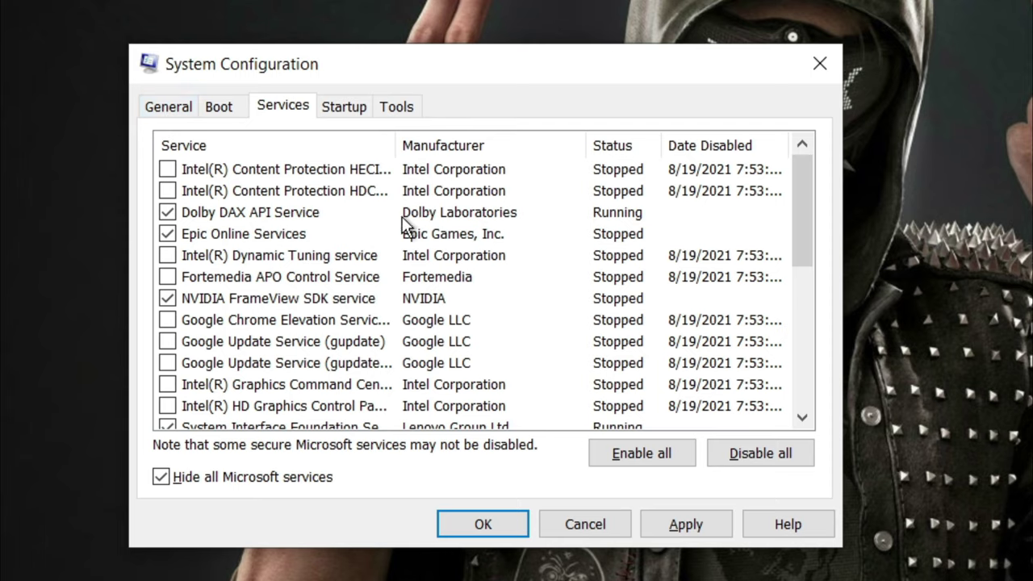
{"action": "left_click", "coordinate": [684, 524]}
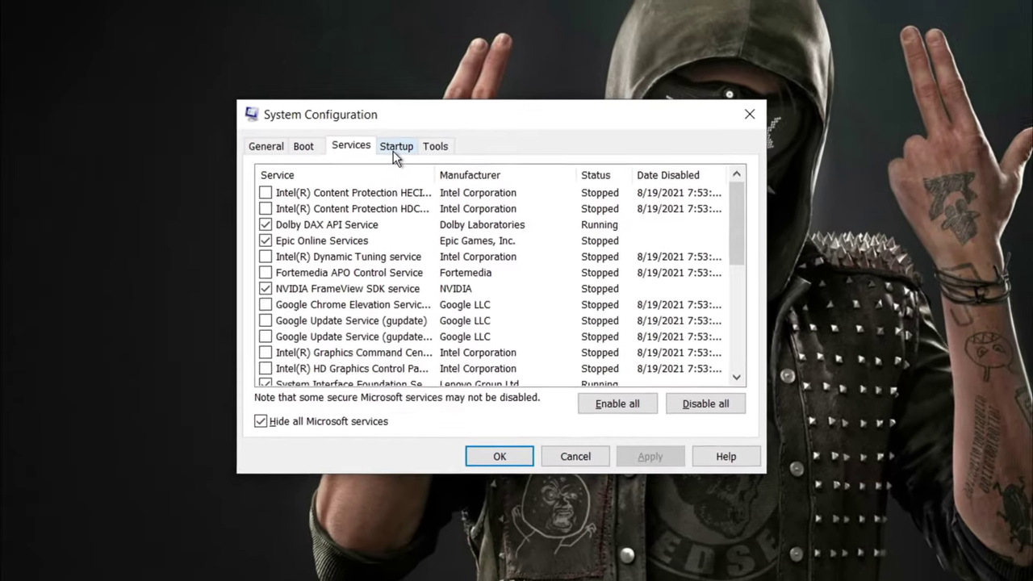
- Open Task Manager's startup program list from System Configuration and reposition its window
{"action": "left_click", "coordinate": [347, 109]}
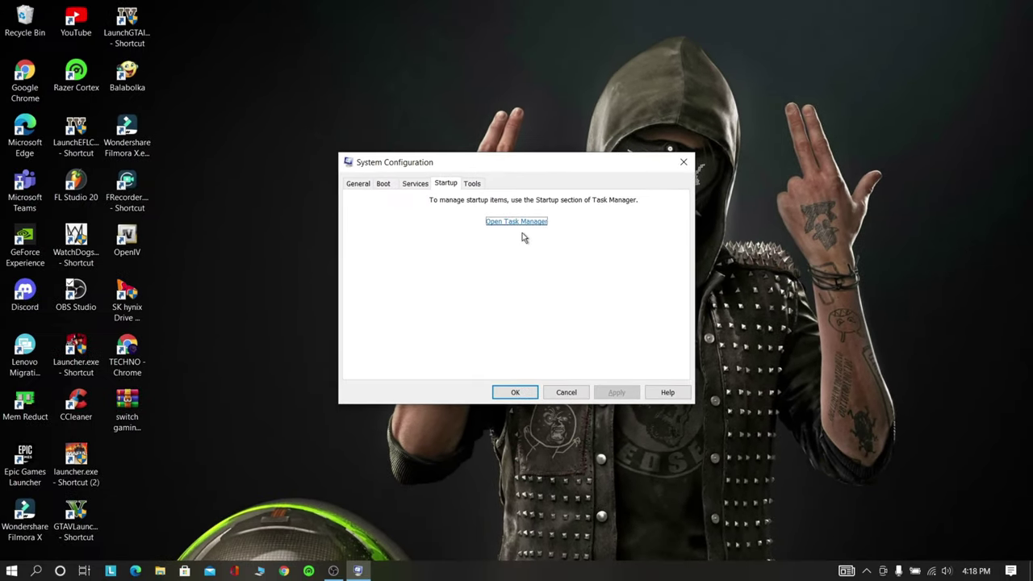
{"action": "left_click", "coordinate": [510, 223]}
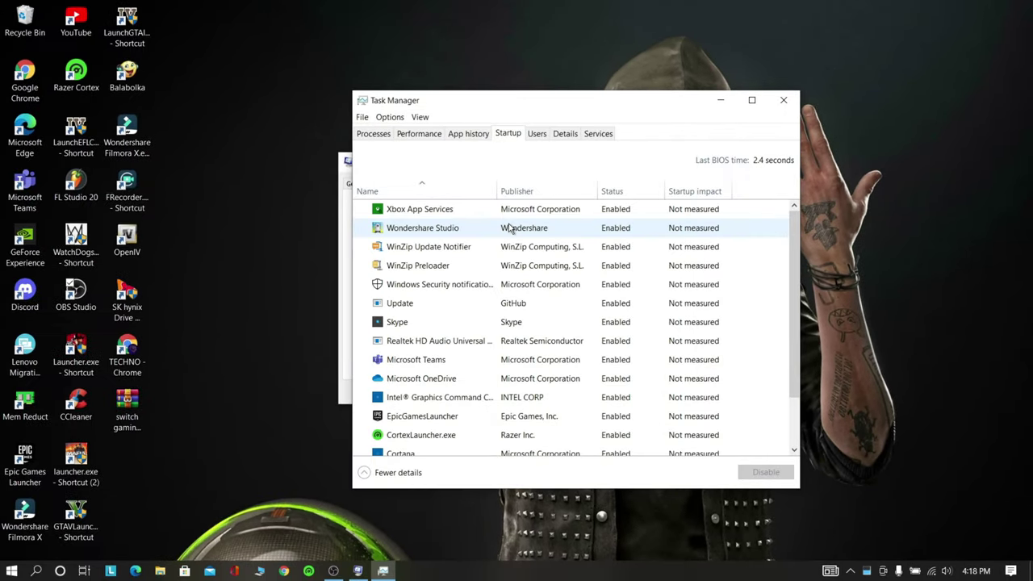
{"action": "left_click_drag", "start_coordinate": [611, 108], "coordinate": [555, 113]}
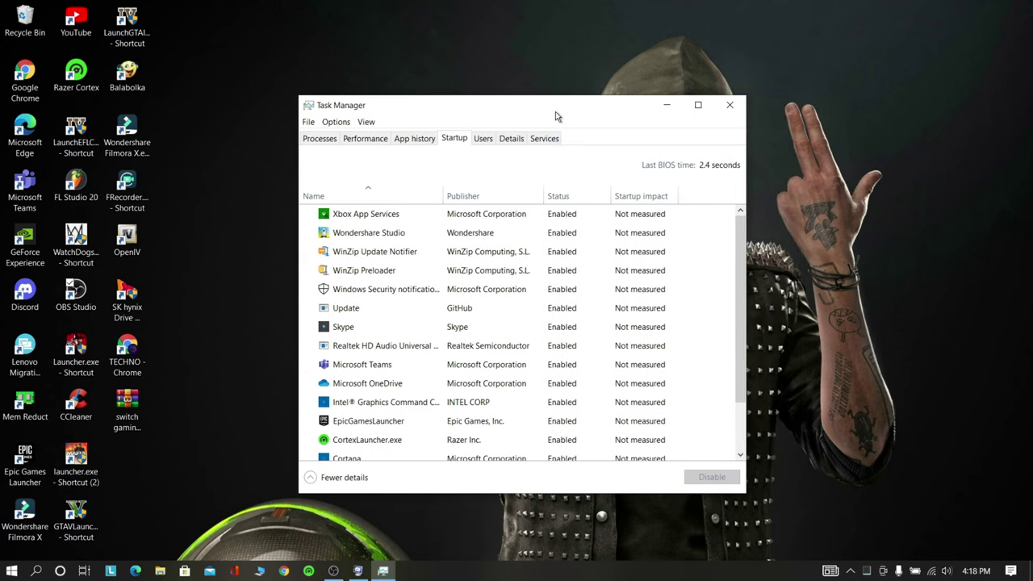
- Disable the startup items Xbox App Services, Wondershare Studio, WinZip Update Notifier, WinZip Preloader and the Windows Security notification icon
{"action": "right_click", "coordinate": [459, 214]}
{"action": "left_click", "coordinate": [483, 223]}
{"action": "right_click", "coordinate": [452, 238]}
{"action": "left_click", "coordinate": [472, 250]}
{"action": "right_click", "coordinate": [398, 270]}
{"action": "left_click", "coordinate": [420, 278]}
{"action": "right_click", "coordinate": [392, 287]}
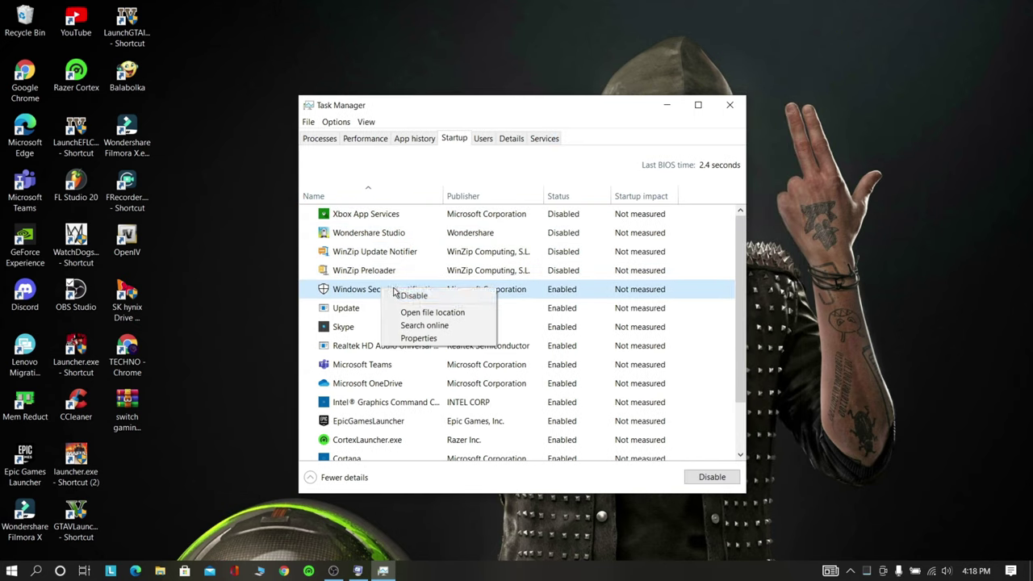
{"action": "left_click", "coordinate": [414, 295]}
- Disable the startup items Update, Skype, Microsoft Teams and Microsoft OneDrive
{"action": "right_click", "coordinate": [383, 307]}
{"action": "left_click", "coordinate": [404, 315]}
{"action": "right_click", "coordinate": [364, 327]}
{"action": "left_click", "coordinate": [379, 335]}
{"action": "left_click", "coordinate": [347, 375]}
{"action": "right_click", "coordinate": [347, 384]}
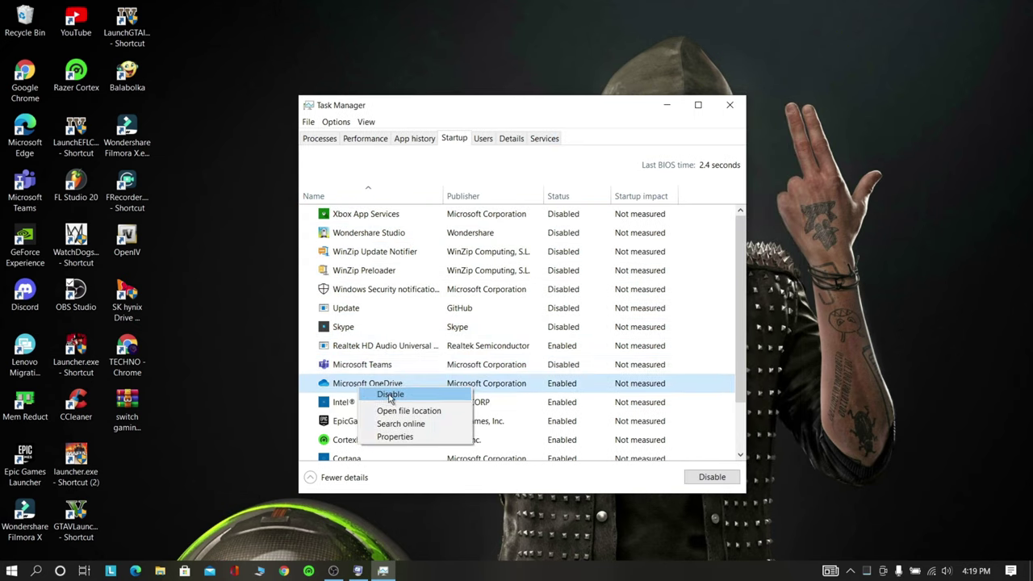
{"action": "left_click", "coordinate": [363, 393]}
- Disable the startup items Intel Graphics Command Center, EpicGamesLauncher and CortexLauncher.exe
{"action": "right_click", "coordinate": [368, 403]}
{"action": "left_click", "coordinate": [383, 412]}
{"action": "right_click", "coordinate": [417, 422]}
{"action": "left_click", "coordinate": [432, 431]}
{"action": "right_click", "coordinate": [349, 442]}
{"action": "left_click", "coordinate": [381, 449]}
- Disable the startup items Cortana, CCleaner, Alexa and Spotify, and close Task Manager
{"action": "scroll", "coordinate": [379, 436], "scroll_direction": "down", "scroll_amount": 2}
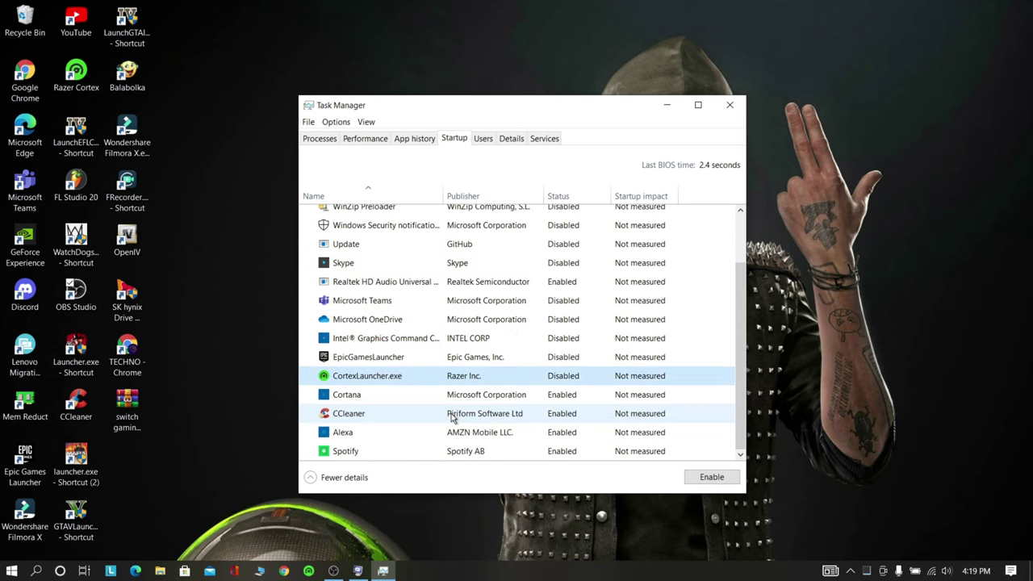
{"action": "right_click", "coordinate": [360, 395]}
{"action": "left_click", "coordinate": [373, 404]}
{"action": "right_click", "coordinate": [355, 413]}
{"action": "left_click", "coordinate": [373, 423]}
{"action": "right_click", "coordinate": [363, 434]}
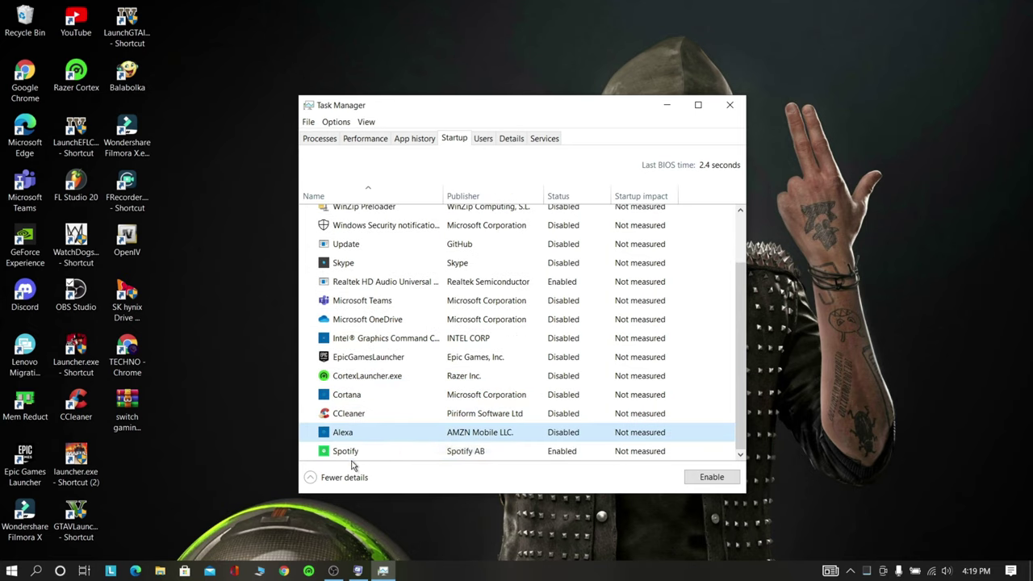
{"action": "left_click", "coordinate": [381, 442]}
{"action": "right_click", "coordinate": [367, 452]}
{"action": "left_click", "coordinate": [386, 461]}
{"action": "scroll", "coordinate": [565, 270], "scroll_direction": "up", "scroll_amount": 3}
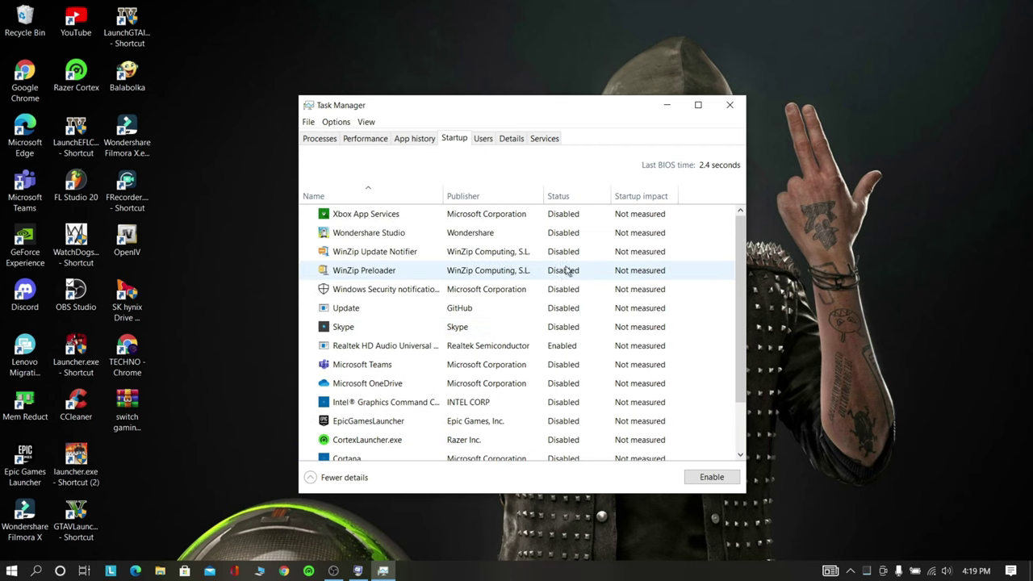
{"action": "left_click", "coordinate": [483, 139]}
{"action": "left_click", "coordinate": [730, 105]}
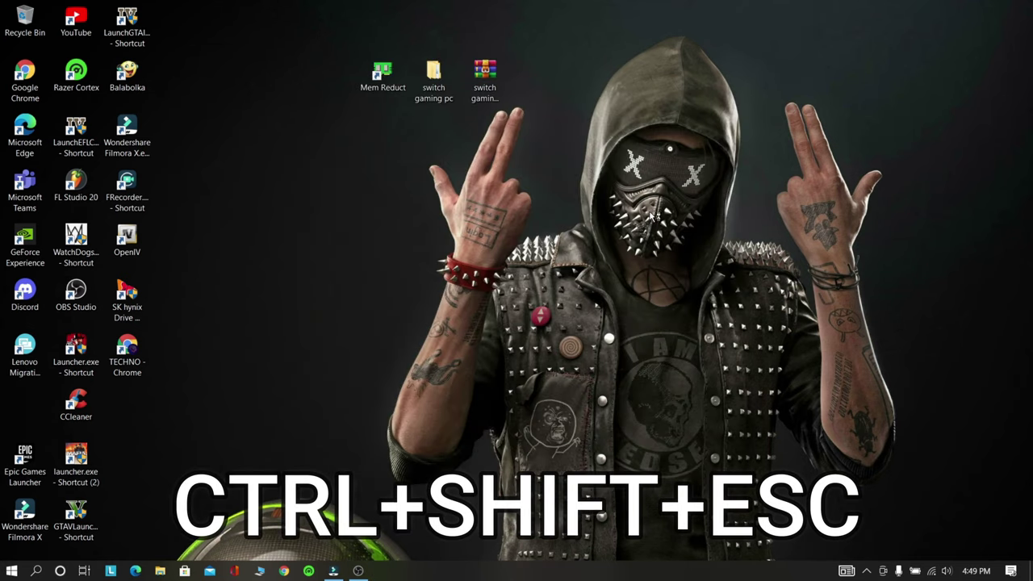
- Open Task Manager in a maximized window and end the Wondershare Filmora X task
{"action": "key", "text": "ctrl+shift+Escape"}
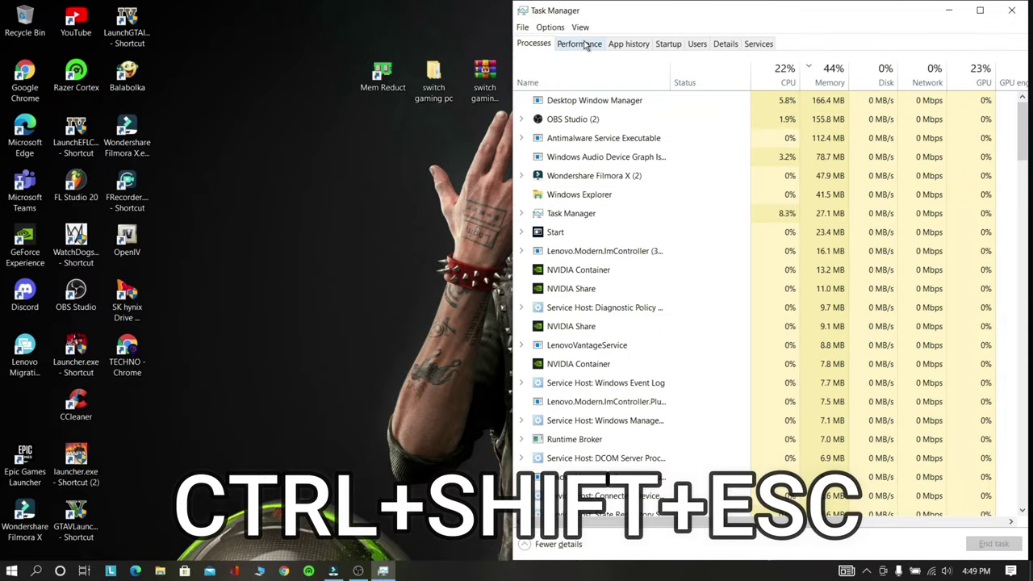
{"action": "left_click", "coordinate": [980, 9]}
{"action": "scroll", "coordinate": [74, 152], "scroll_direction": "down", "scroll_amount": 1}
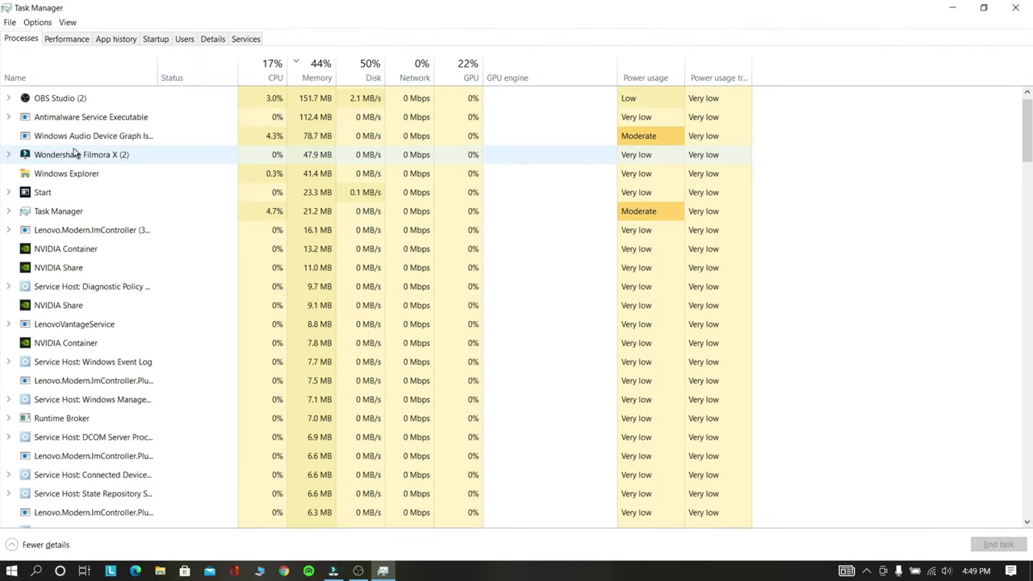
{"action": "right_click", "coordinate": [75, 152]}
{"action": "left_click", "coordinate": [97, 183]}
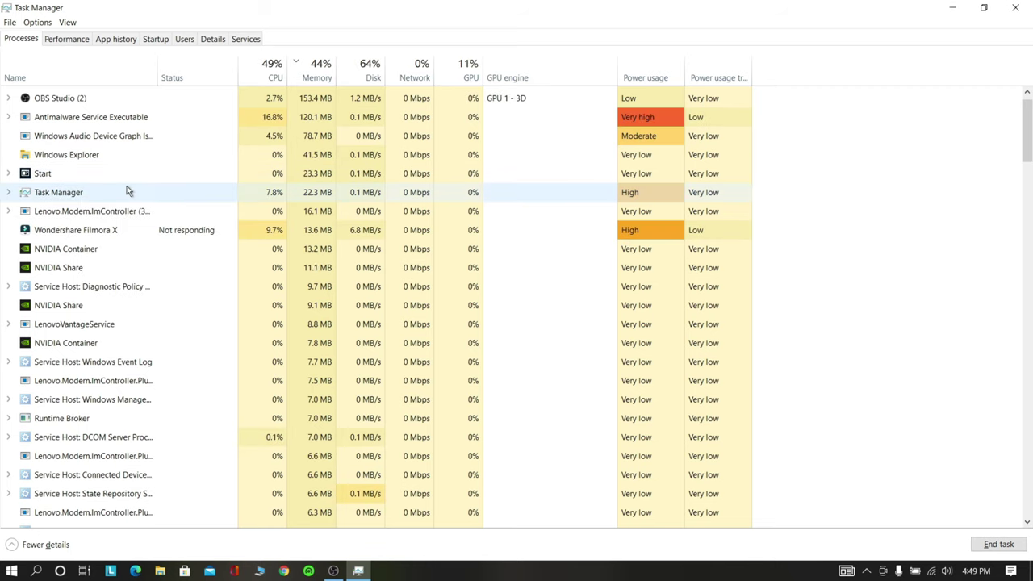
{"action": "scroll", "coordinate": [168, 162], "scroll_direction": "down", "scroll_amount": 1}
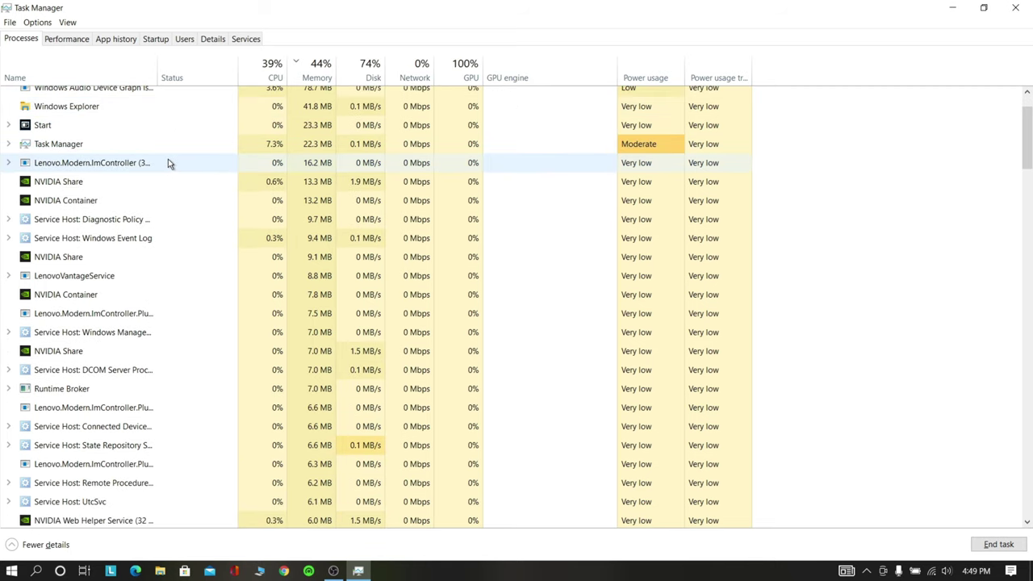
{"action": "right_click", "coordinate": [129, 151]}
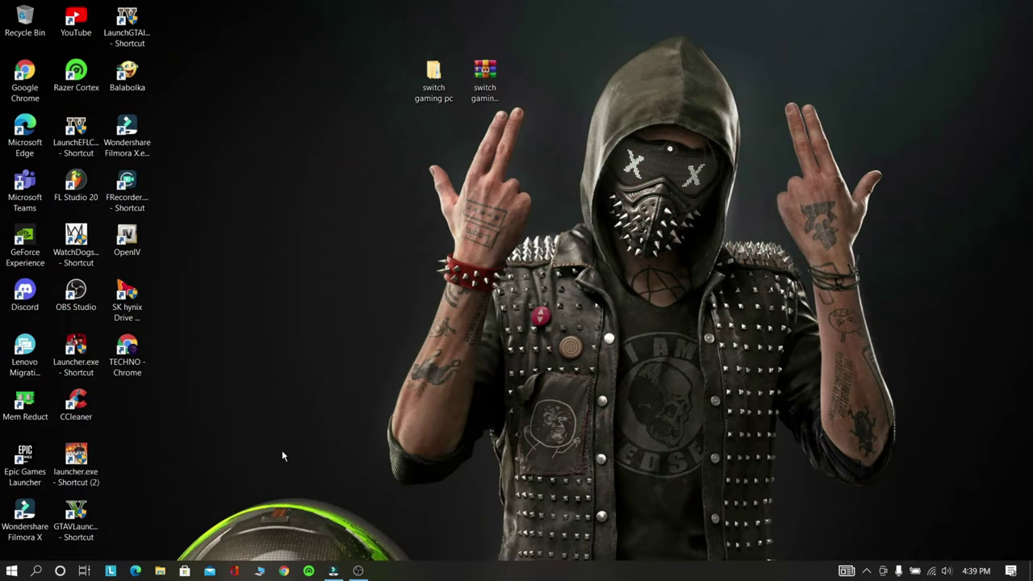
- Open the Services console by running services.msc, and maximize it with a wider Name column
{"action": "key", "text": "super+r"}
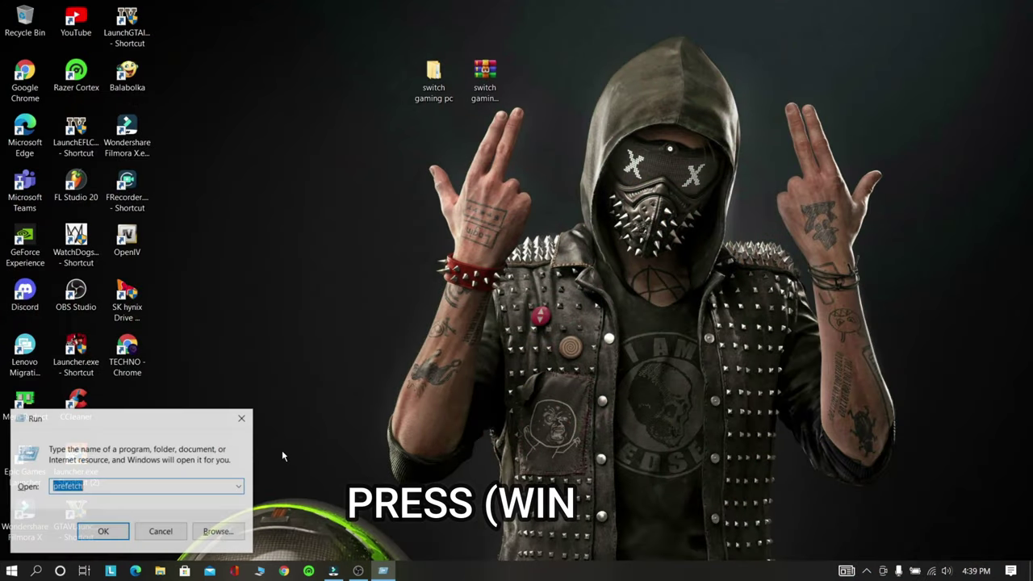
{"action": "type", "text": "ser"}
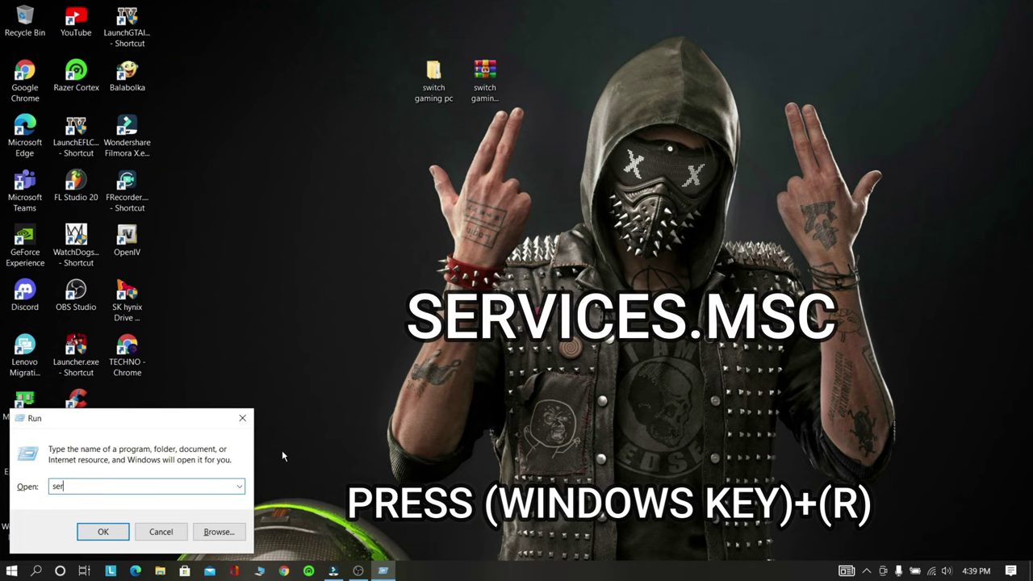
{"action": "type", "text": "vices"}
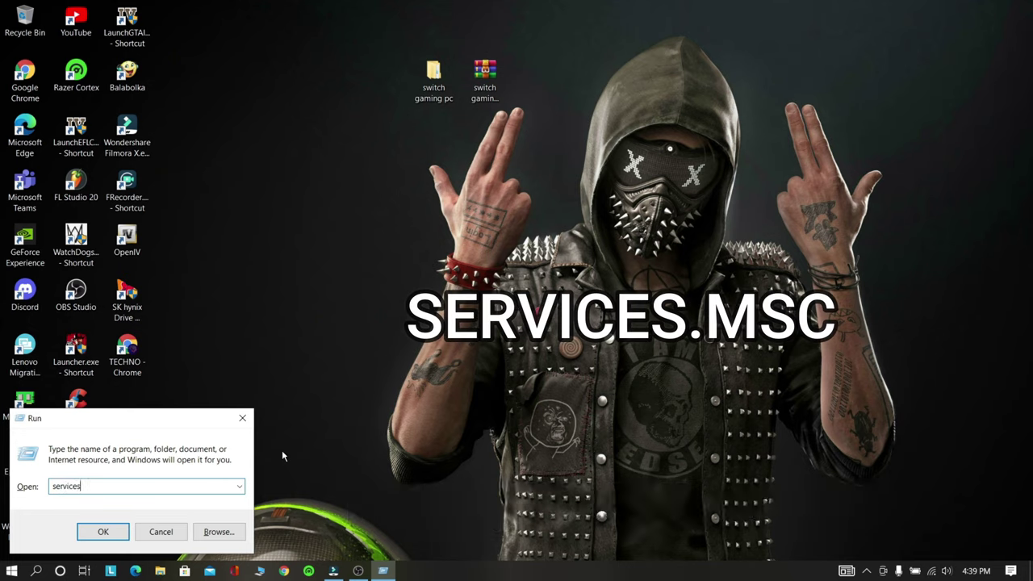
{"action": "type", "text": ".msc"}
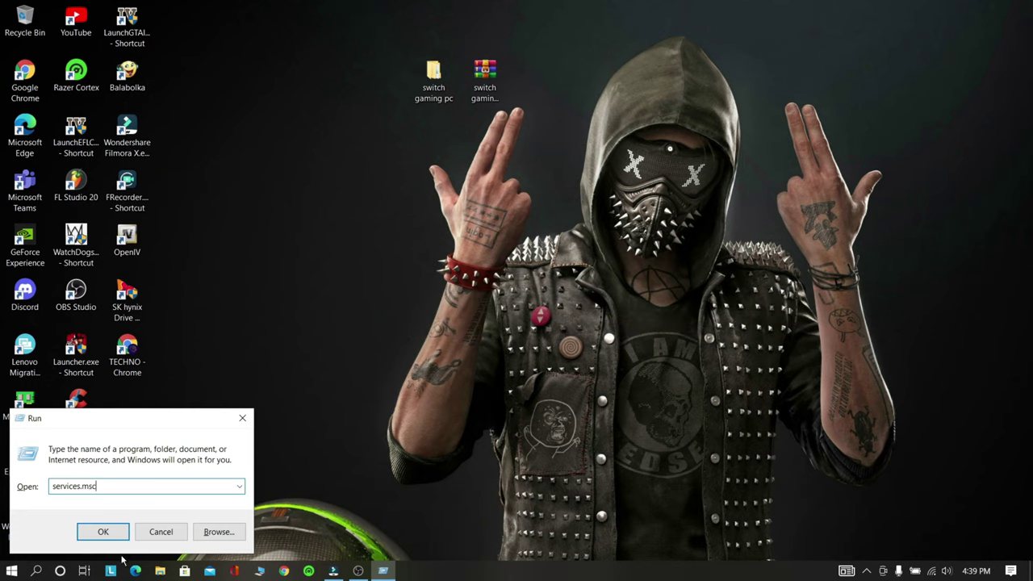
{"action": "left_click", "coordinate": [98, 532]}
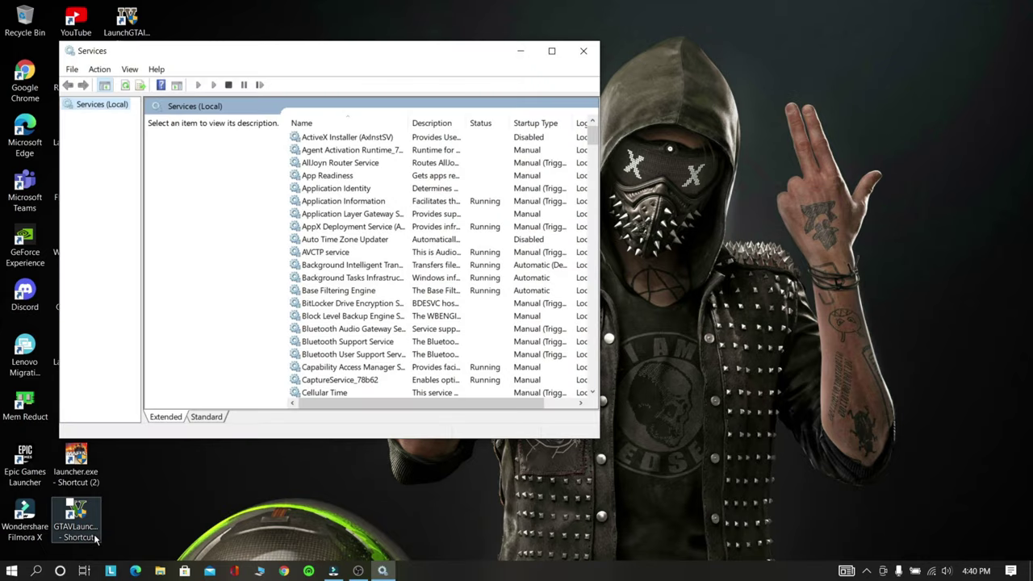
{"action": "left_click", "coordinate": [550, 51]}
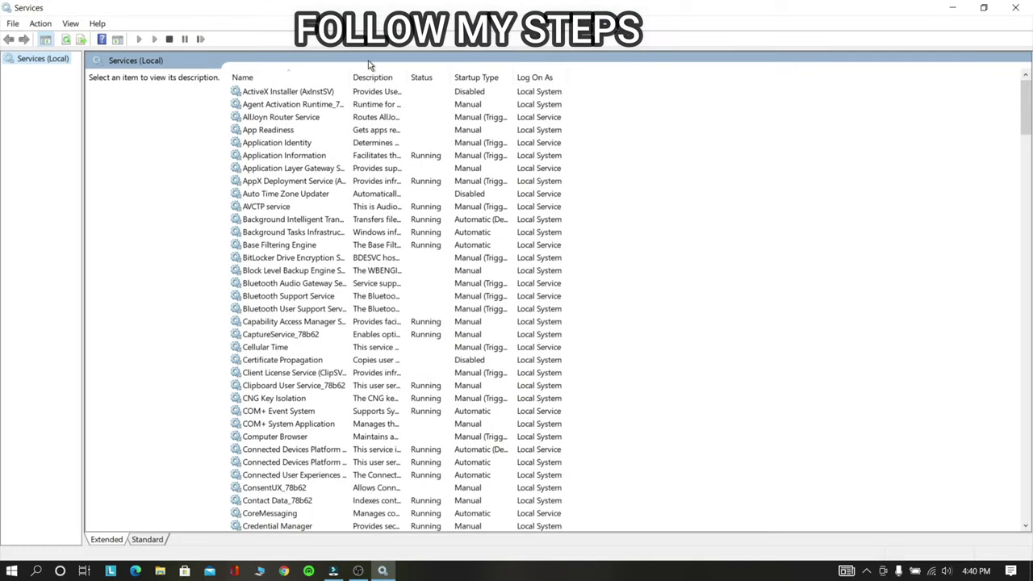
{"action": "left_click_drag", "start_coordinate": [351, 77], "coordinate": [467, 76]}
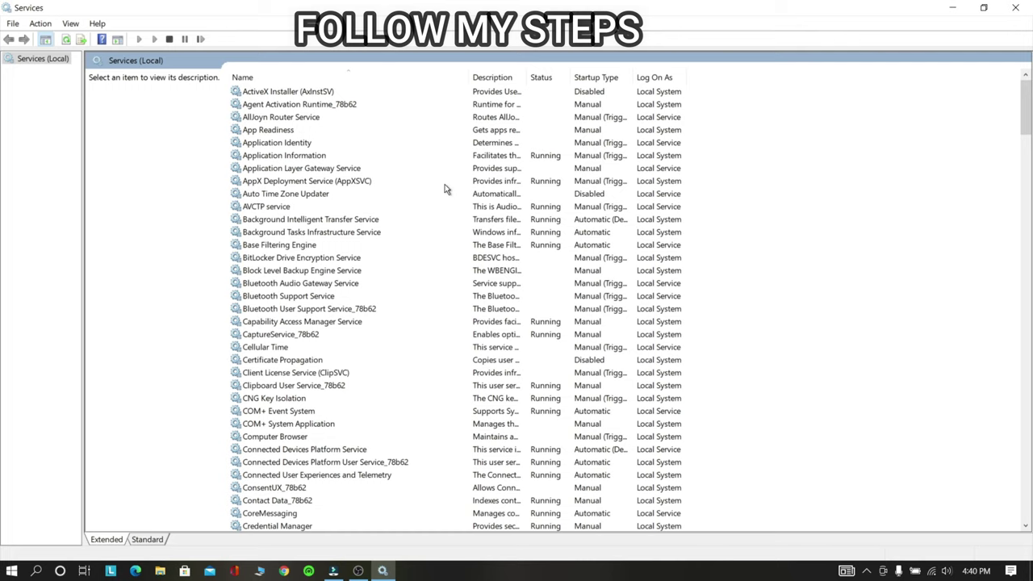
- Stop the Diagnostic Service Host service, leaving its startup type on Manual, and close its properties
{"action": "scroll", "coordinate": [409, 401], "scroll_direction": "down", "scroll_amount": 7}
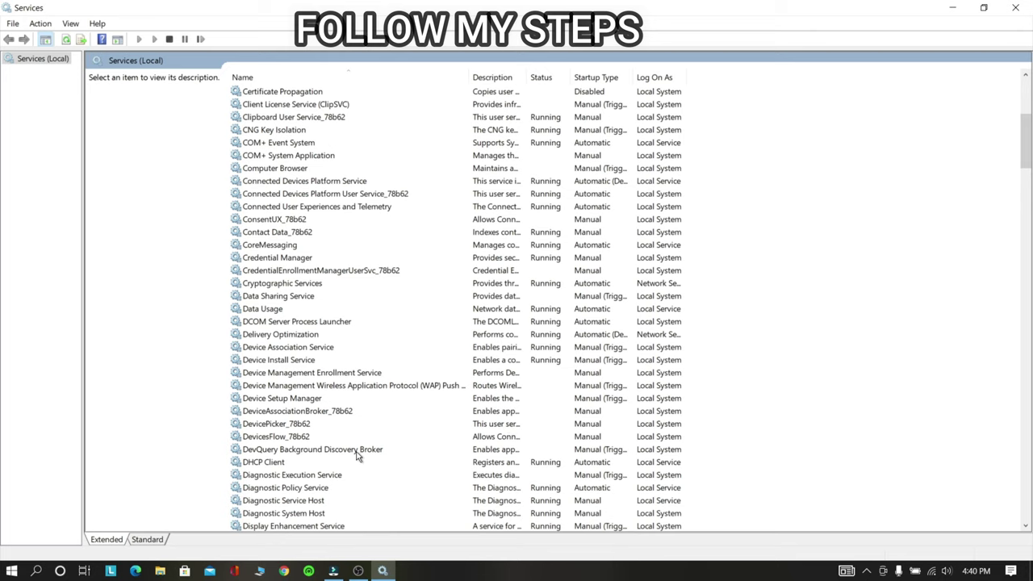
{"action": "scroll", "coordinate": [305, 433], "scroll_direction": "down", "scroll_amount": 3}
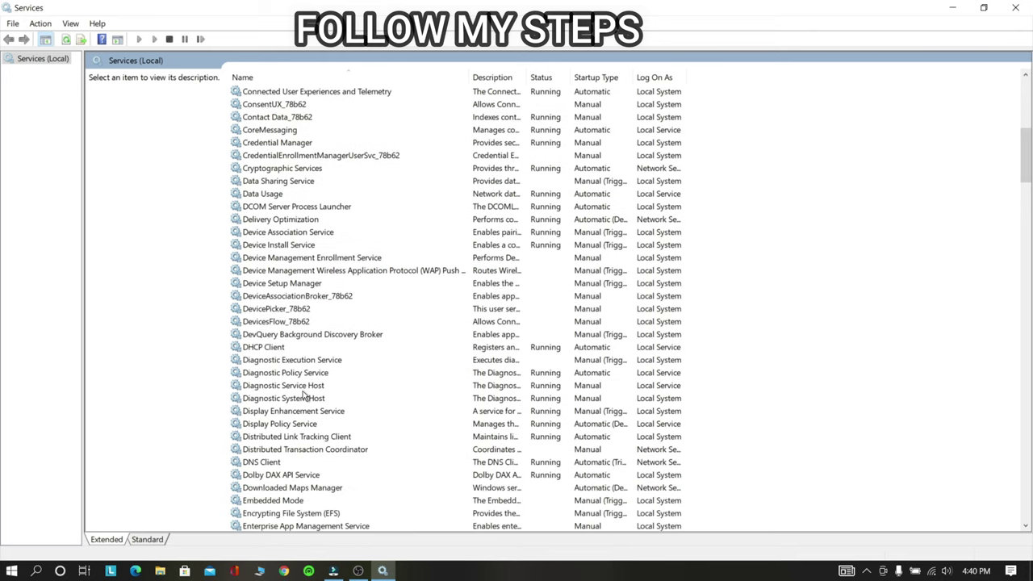
{"action": "left_click", "coordinate": [301, 389]}
{"action": "right_click", "coordinate": [301, 390]}
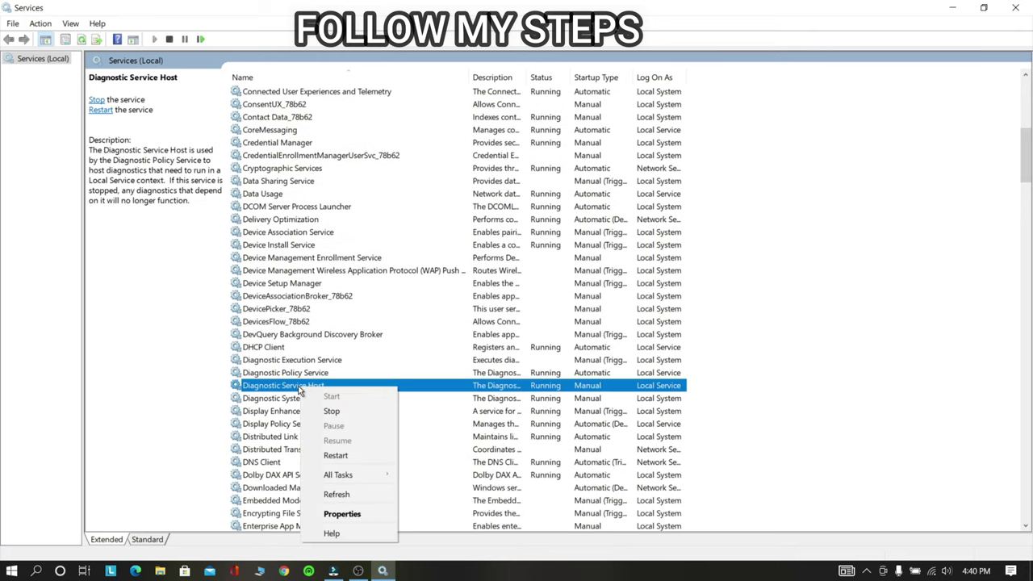
{"action": "left_click", "coordinate": [336, 515]}
{"action": "left_click", "coordinate": [498, 272]}
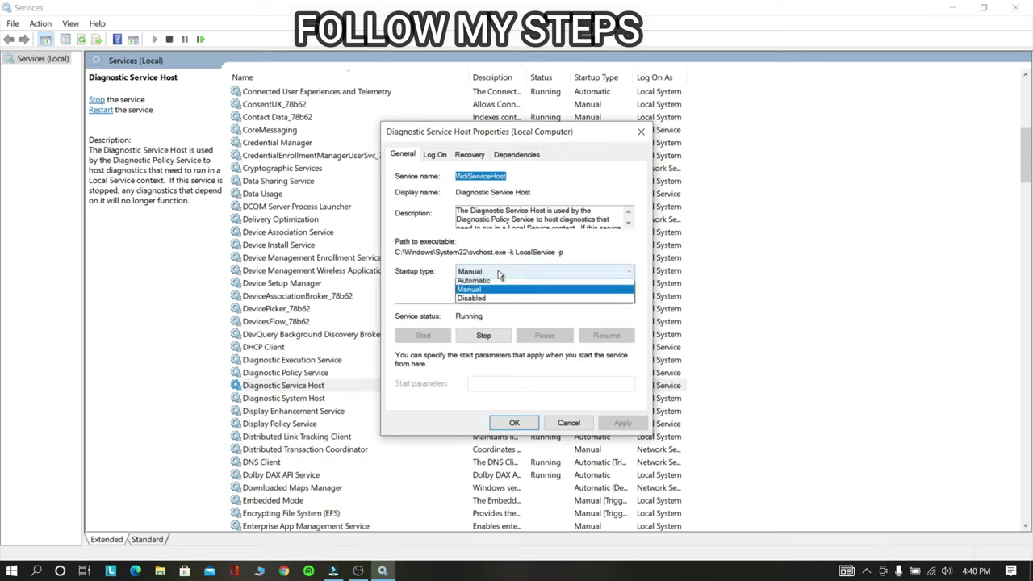
{"action": "left_click", "coordinate": [498, 270]}
{"action": "left_click", "coordinate": [483, 336]}
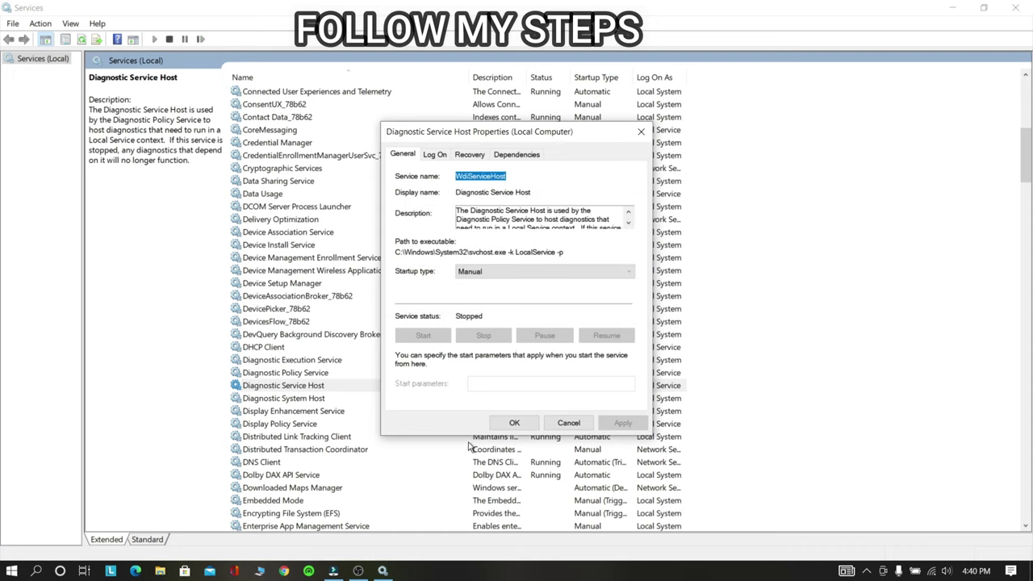
{"action": "left_click", "coordinate": [518, 425]}
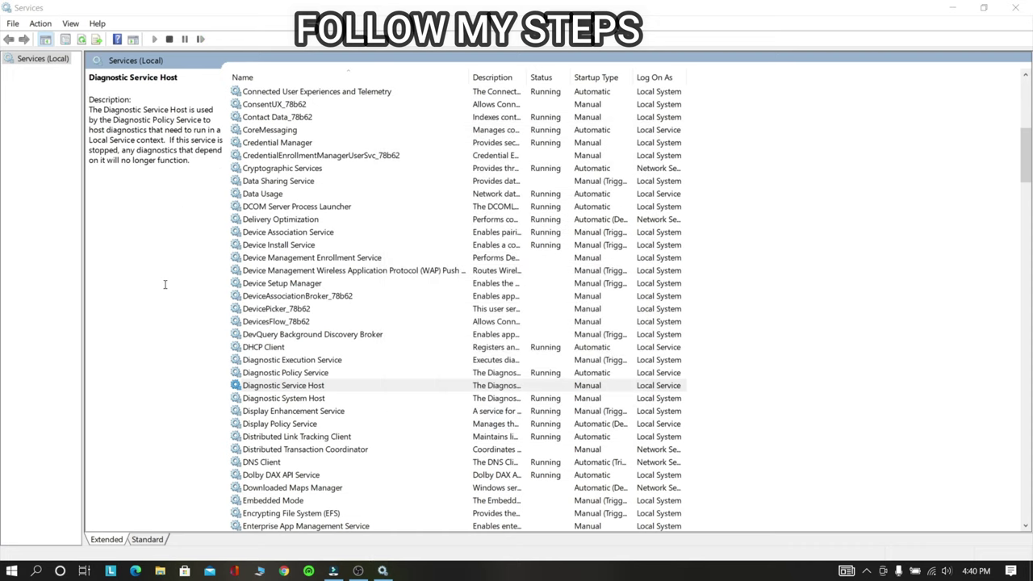
- Set the Diagnostic System Host service's startup type to Disabled, stop the service and apply the changes
{"action": "left_click", "coordinate": [297, 400]}
{"action": "right_click", "coordinate": [298, 396]}
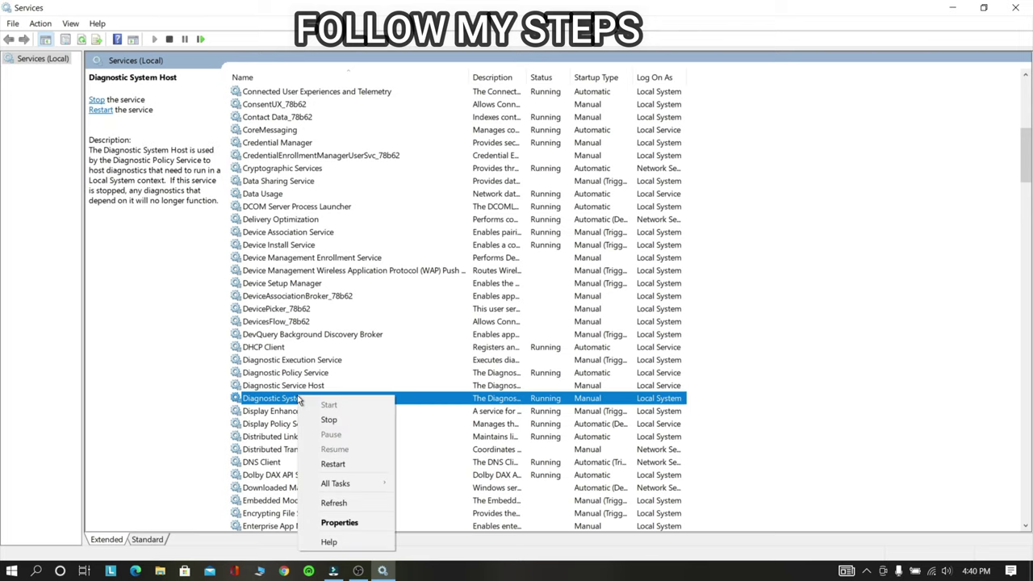
{"action": "left_click", "coordinate": [352, 523]}
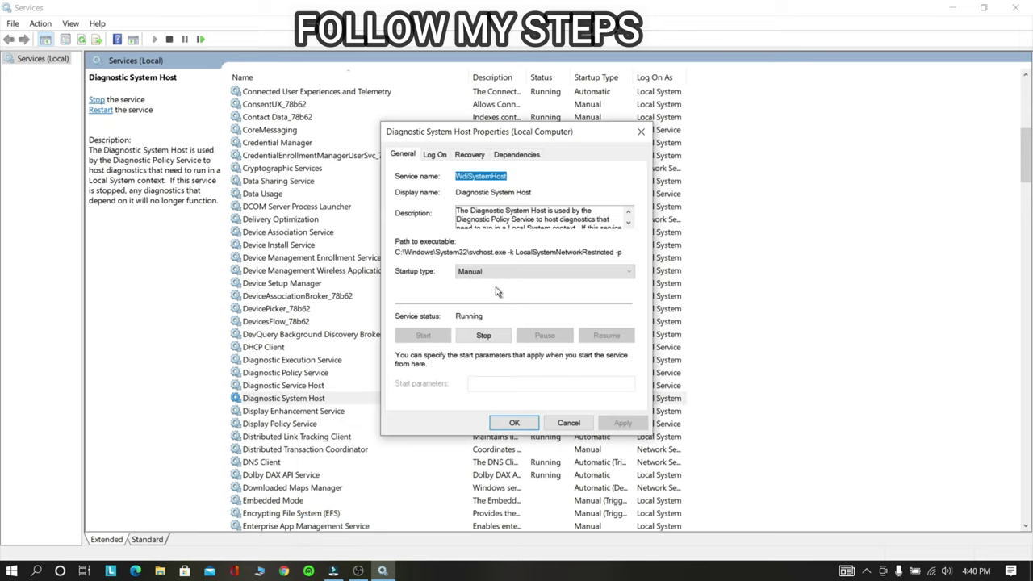
{"action": "left_click", "coordinate": [484, 272]}
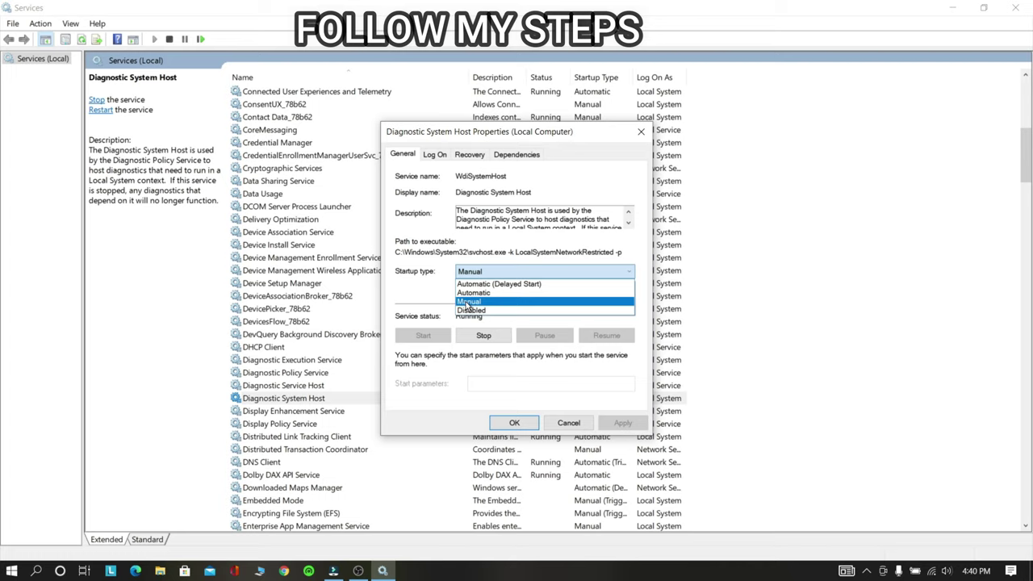
{"action": "left_click", "coordinate": [468, 303]}
{"action": "left_click", "coordinate": [486, 271]}
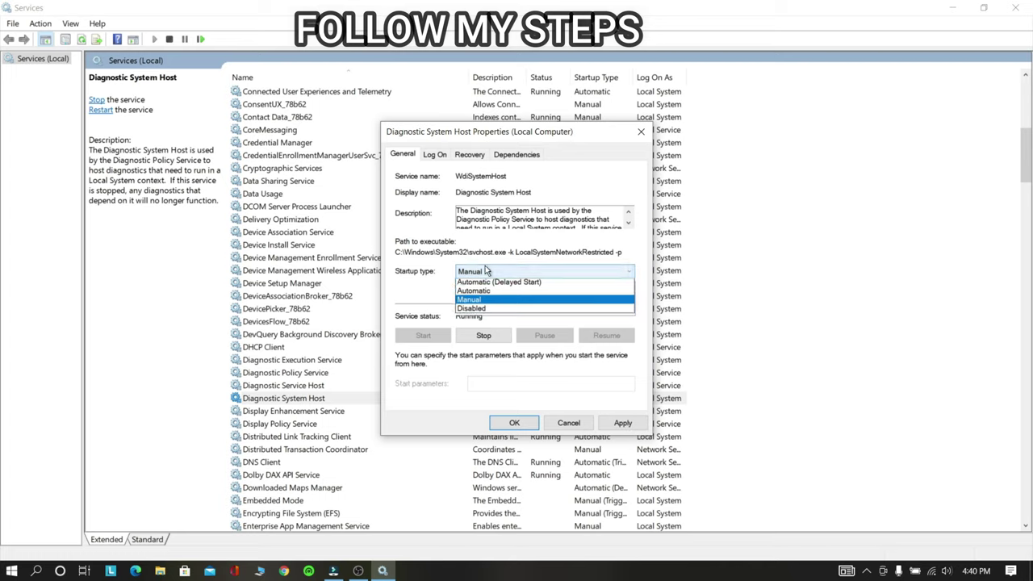
{"action": "left_click", "coordinate": [471, 310]}
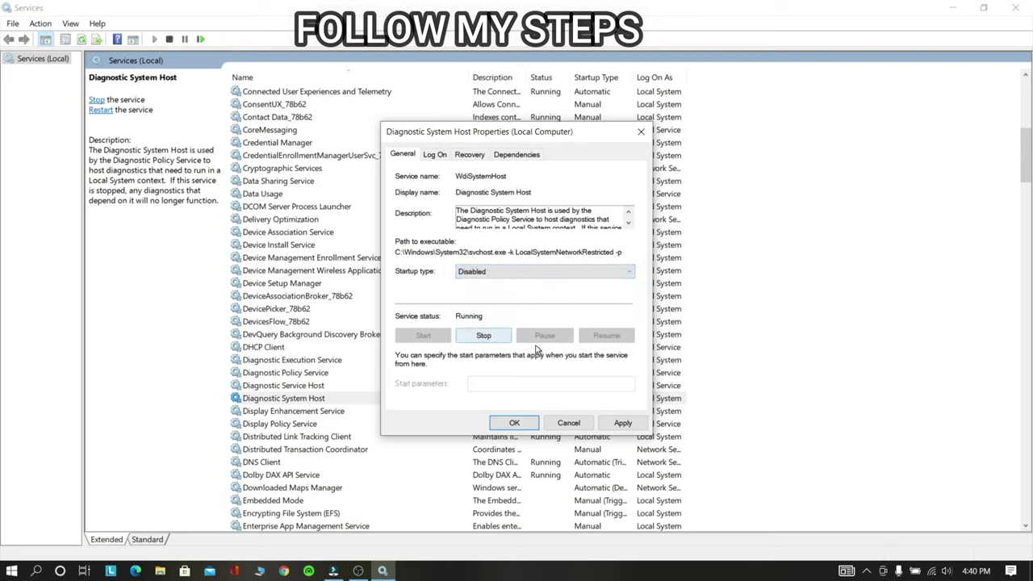
{"action": "left_click", "coordinate": [482, 335]}
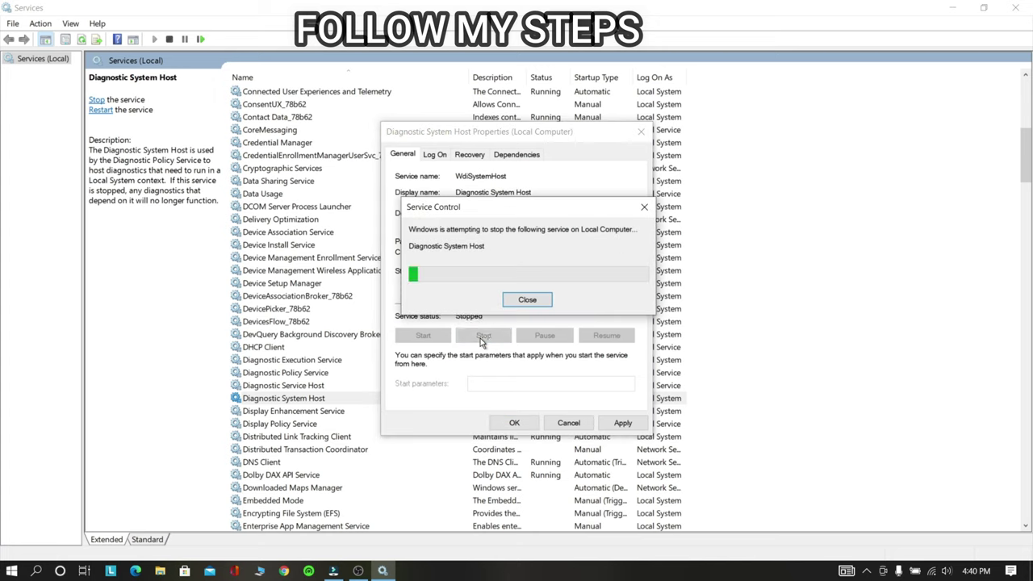
{"action": "left_click", "coordinate": [636, 423]}
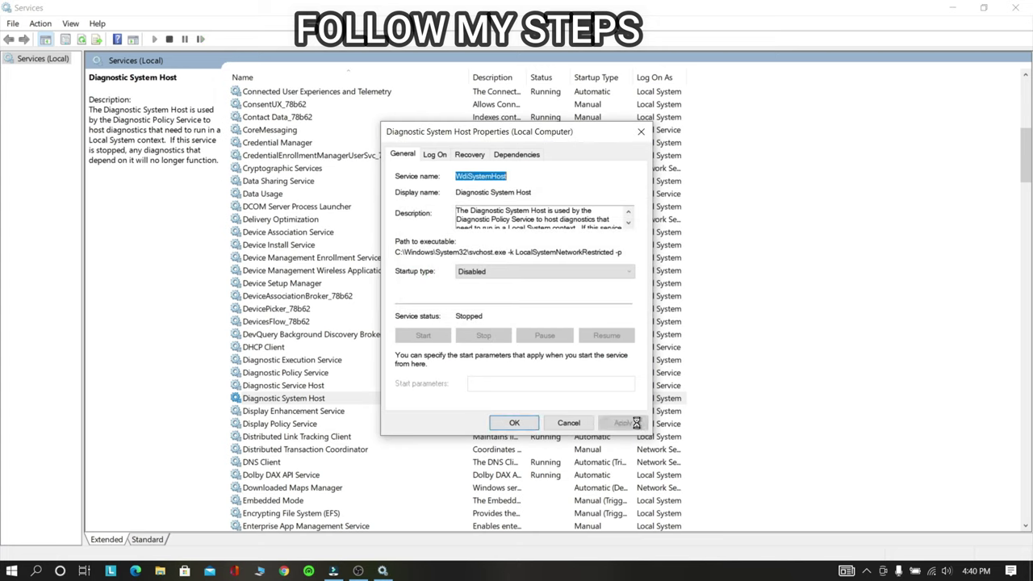
{"action": "left_click", "coordinate": [514, 423]}
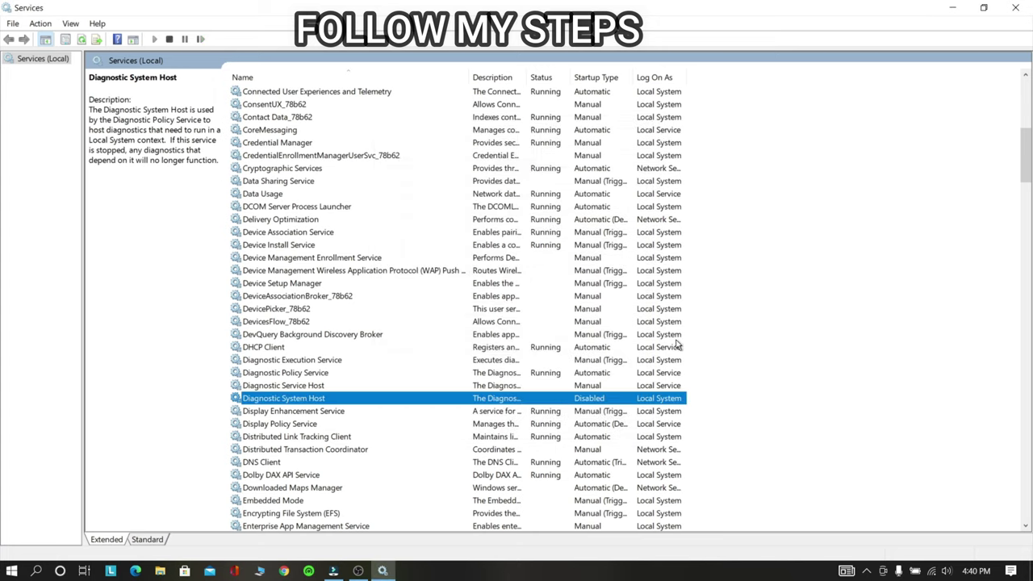
- Set the SysMain service's startup type to Disabled, stop the service and apply the changes
{"action": "scroll", "coordinate": [682, 345], "scroll_direction": "down", "scroll_amount": 5}
{"action": "scroll", "coordinate": [678, 345], "scroll_direction": "down", "scroll_amount": 5}
{"action": "scroll", "coordinate": [678, 345], "scroll_direction": "down", "scroll_amount": 3}
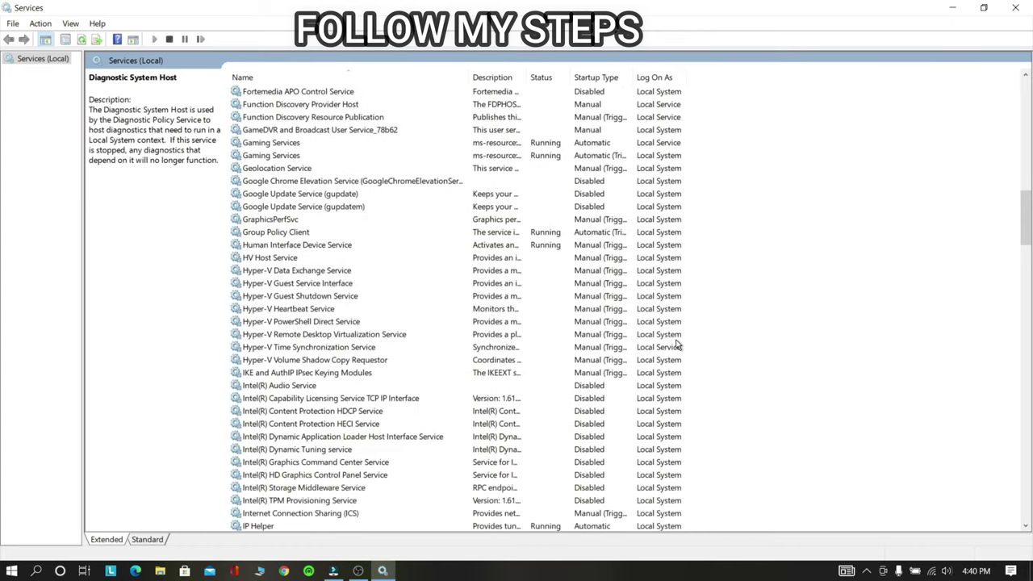
{"action": "scroll", "coordinate": [678, 346], "scroll_direction": "down", "scroll_amount": 13}
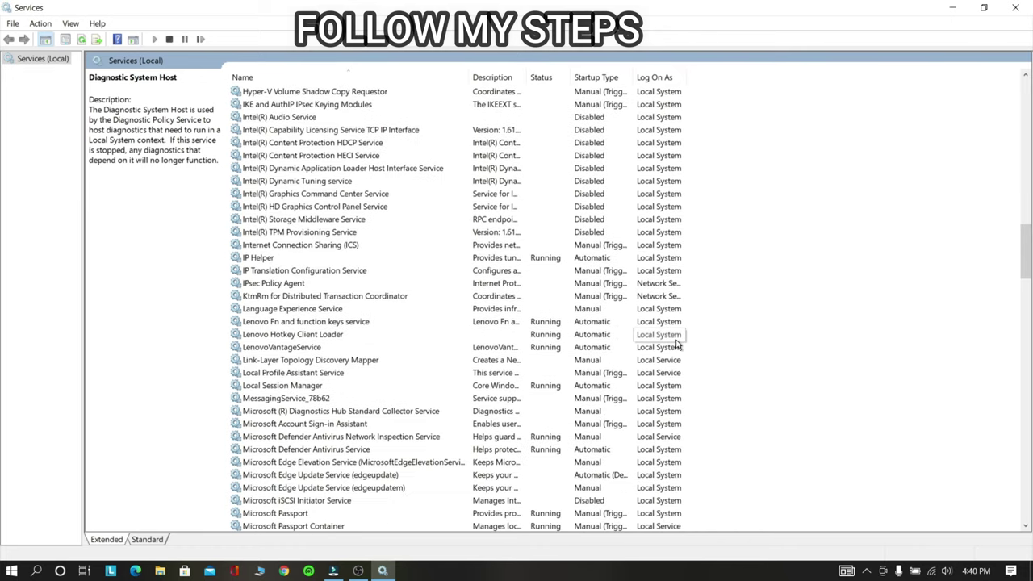
{"action": "scroll", "coordinate": [678, 345], "scroll_direction": "down", "scroll_amount": 20}
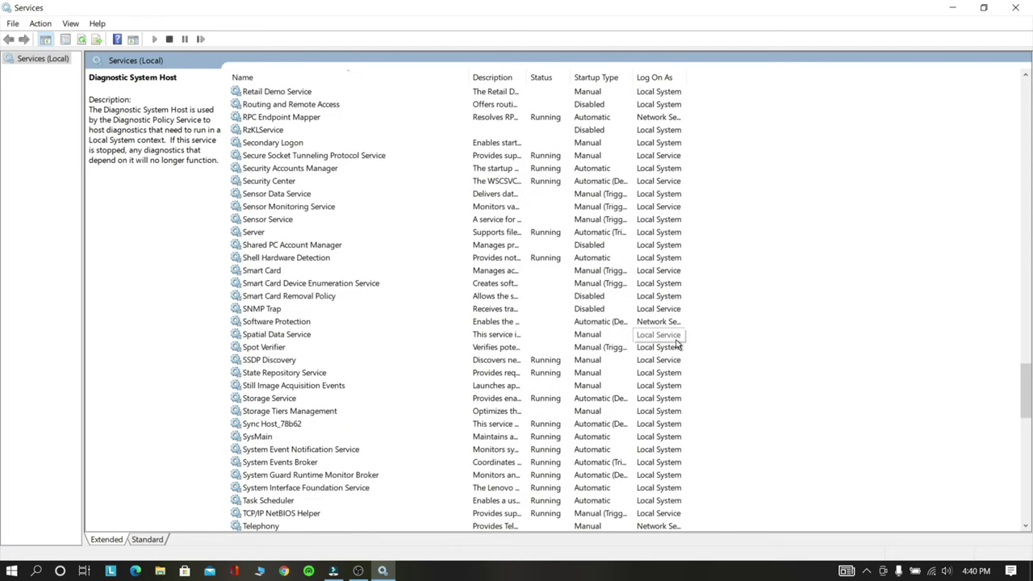
{"action": "scroll", "coordinate": [678, 346], "scroll_direction": "down", "scroll_amount": 10}
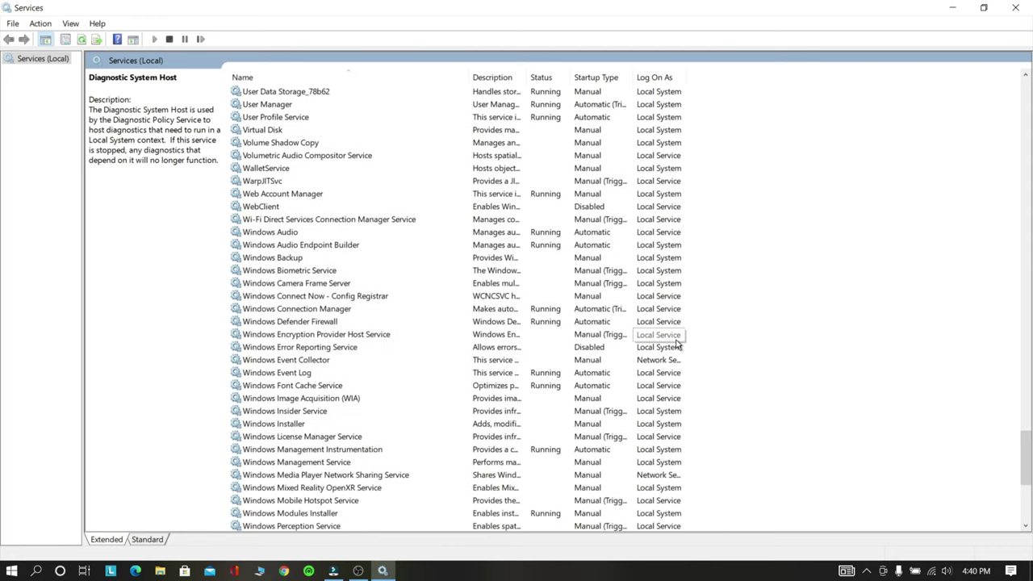
{"action": "scroll", "coordinate": [323, 419], "scroll_direction": "up", "scroll_amount": 6}
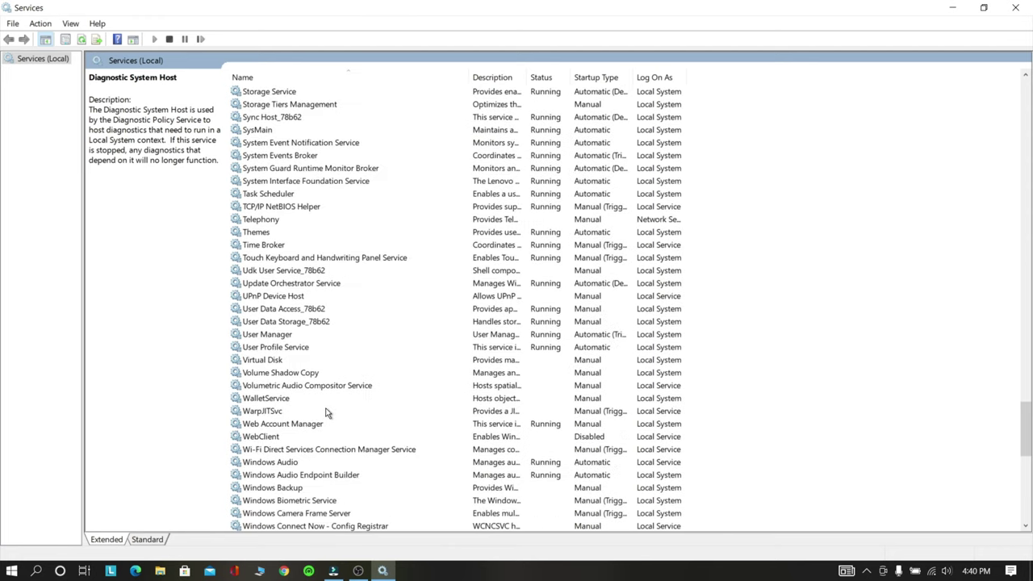
{"action": "scroll", "coordinate": [327, 413], "scroll_direction": "up", "scroll_amount": 5}
{"action": "left_click", "coordinate": [250, 321]}
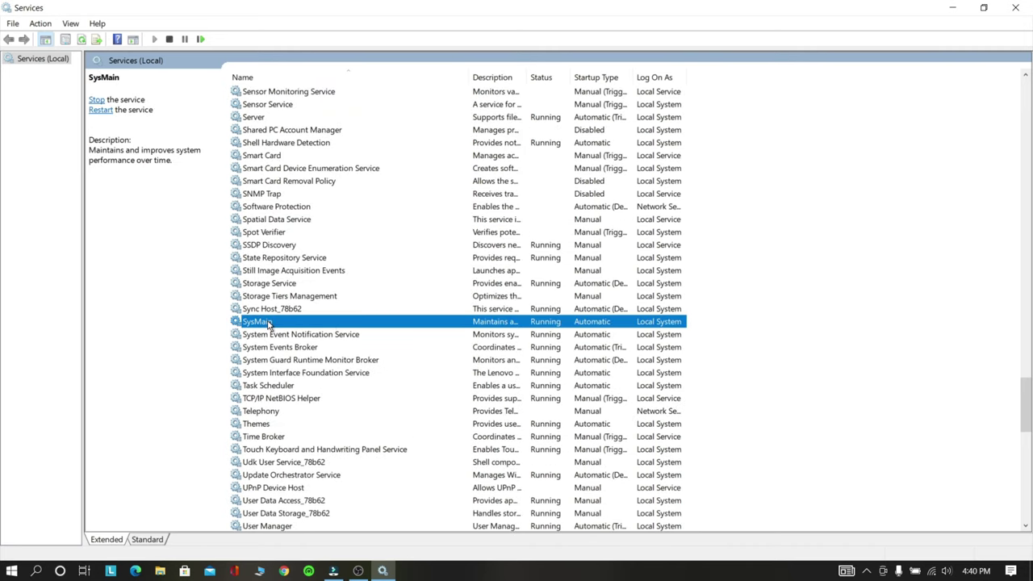
{"action": "right_click", "coordinate": [284, 326]}
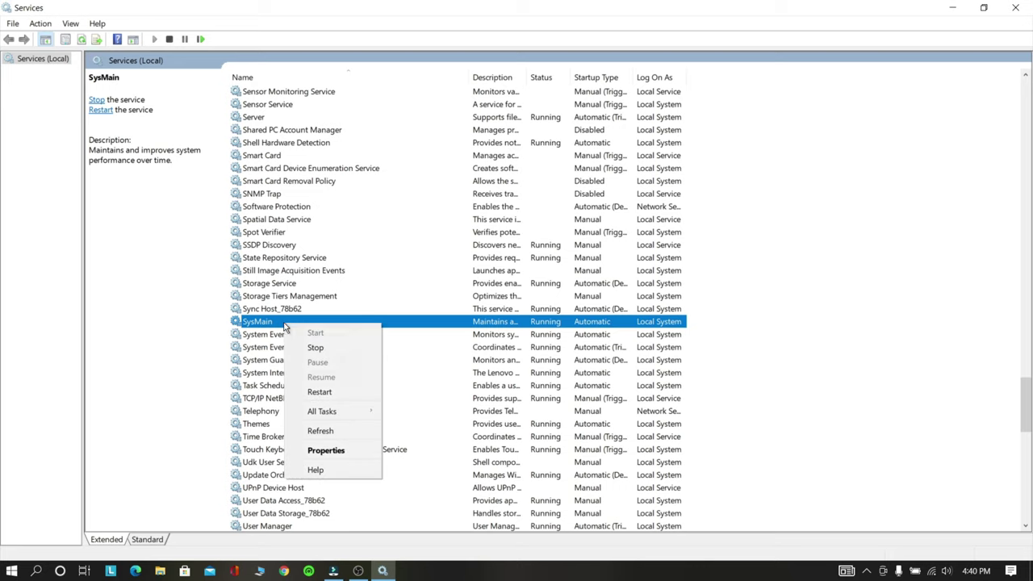
{"action": "left_click", "coordinate": [327, 452]}
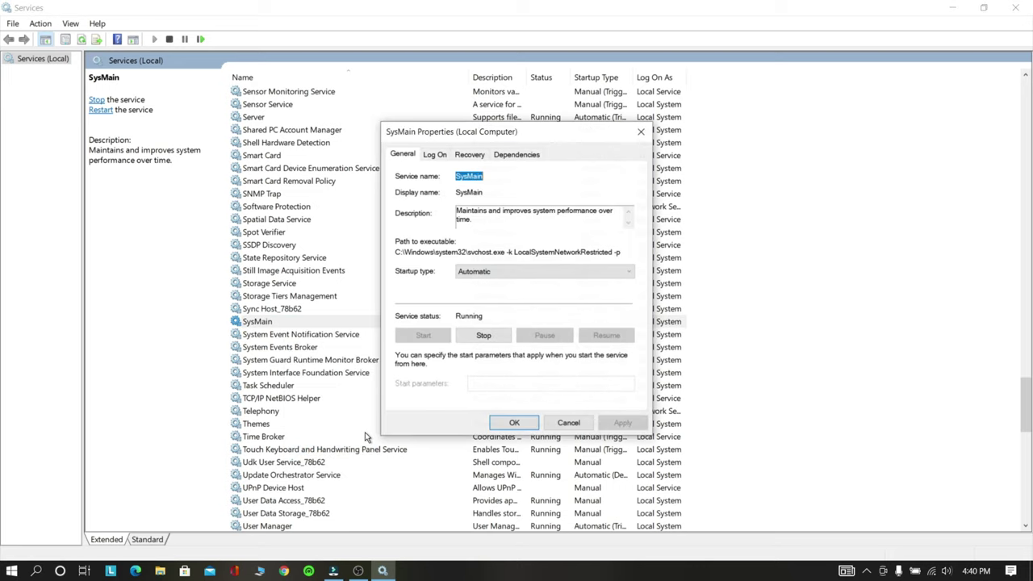
{"action": "left_click", "coordinate": [520, 273]}
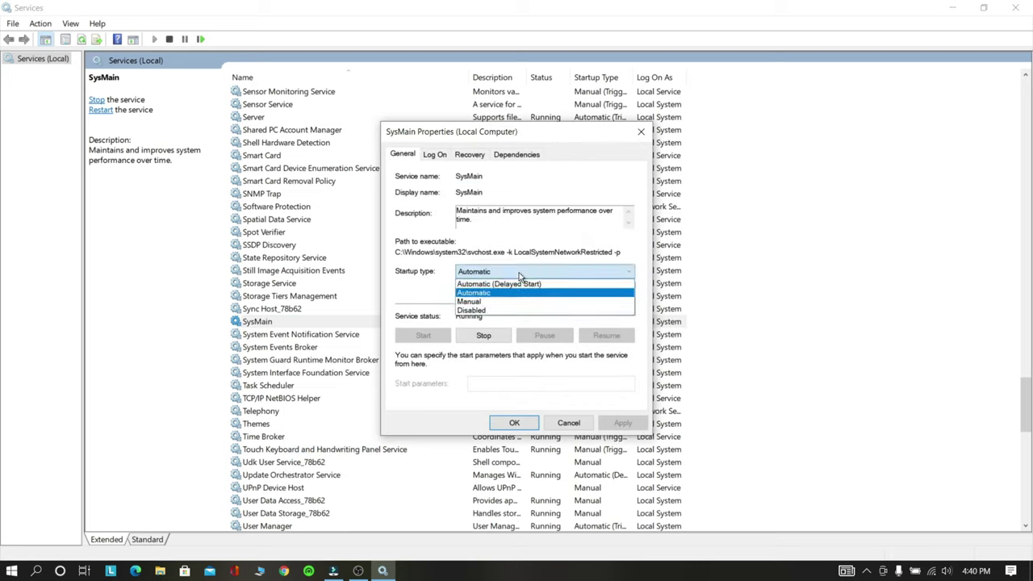
{"action": "left_click", "coordinate": [476, 313]}
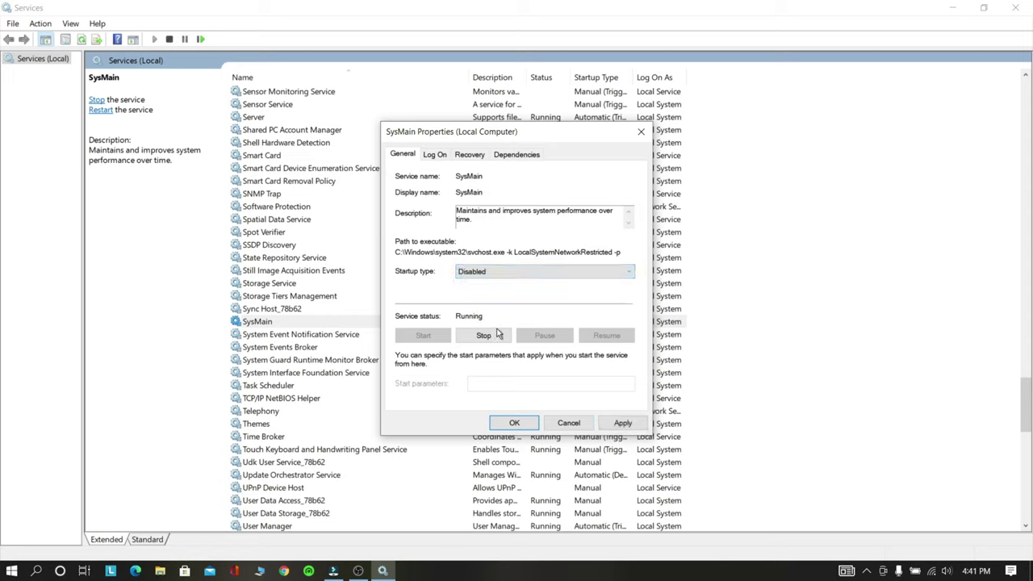
{"action": "left_click", "coordinate": [485, 334]}
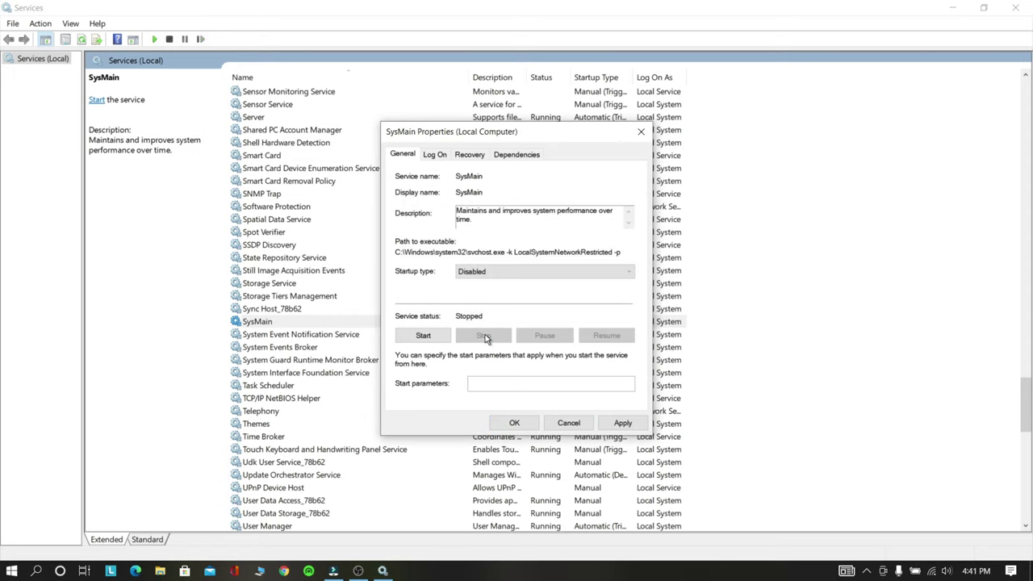
{"action": "left_click", "coordinate": [617, 423]}
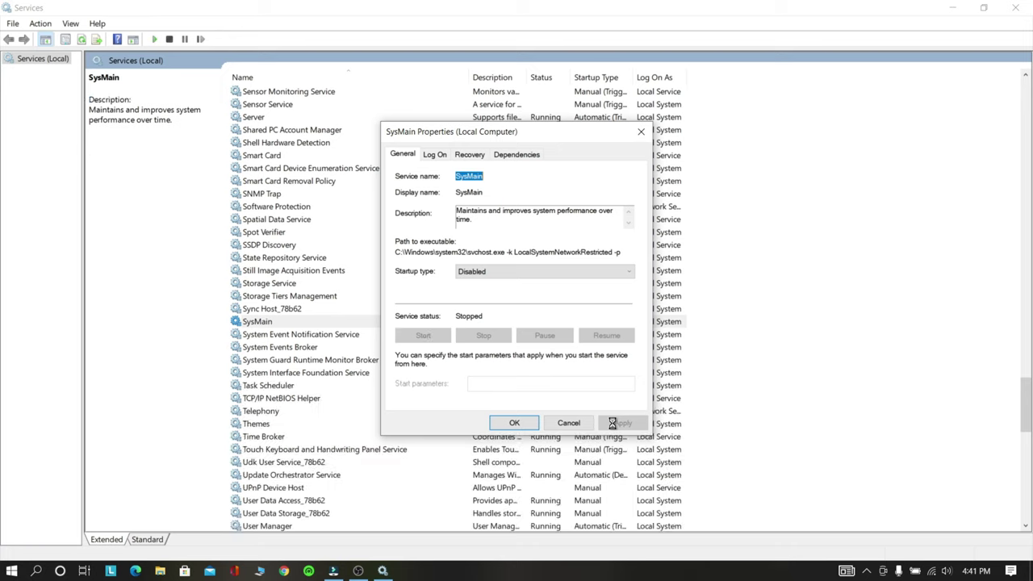
{"action": "left_click", "coordinate": [513, 422]}
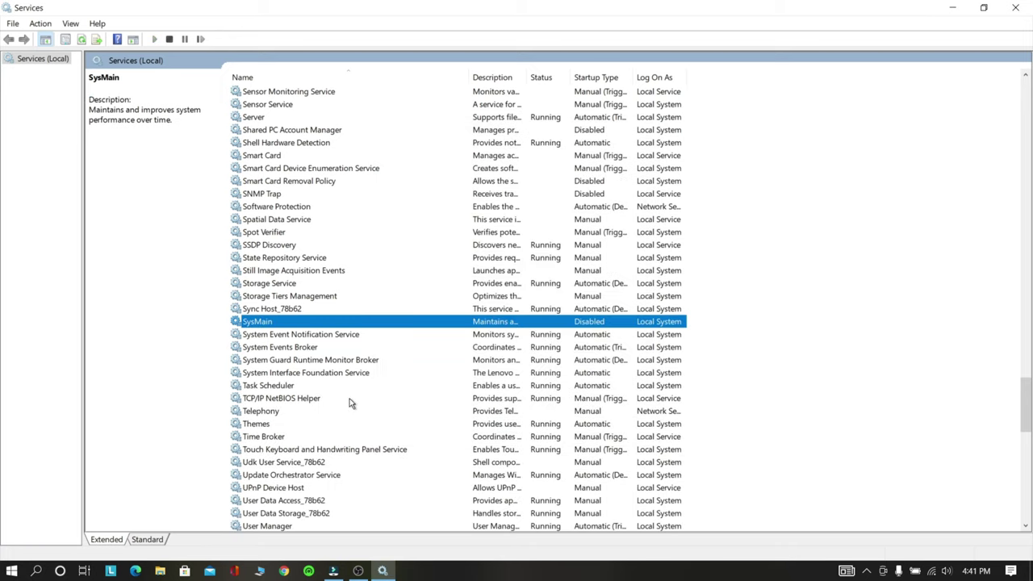
- Set the Windows Search service's startup type to Disabled, stop the service, apply the changes and close its properties
{"action": "left_click", "coordinate": [864, 286]}
{"action": "scroll", "coordinate": [414, 319], "scroll_direction": "down", "scroll_amount": 6}
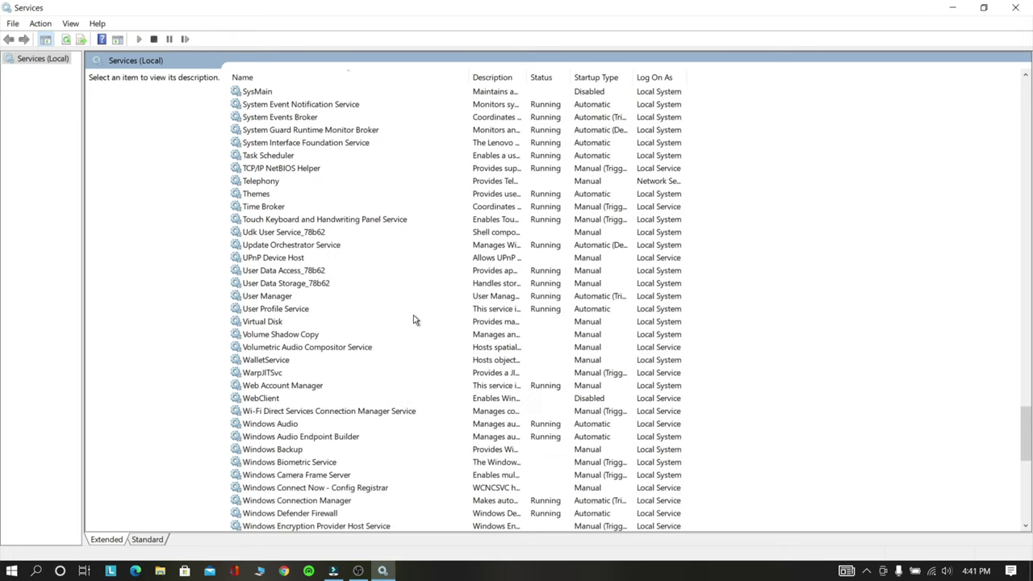
{"action": "scroll", "coordinate": [414, 321], "scroll_direction": "down", "scroll_amount": 9}
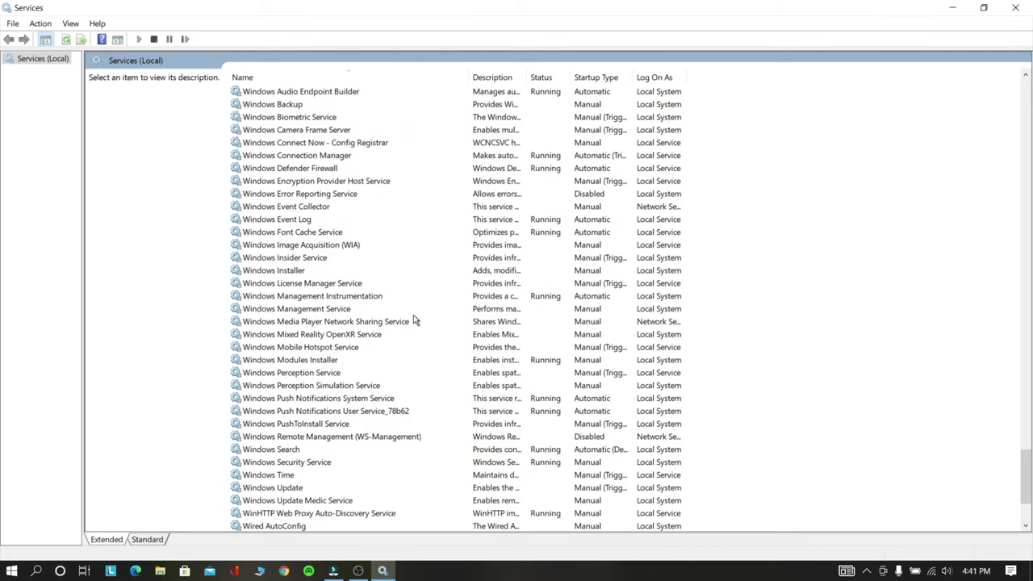
{"action": "scroll", "coordinate": [413, 321], "scroll_direction": "down", "scroll_amount": 1}
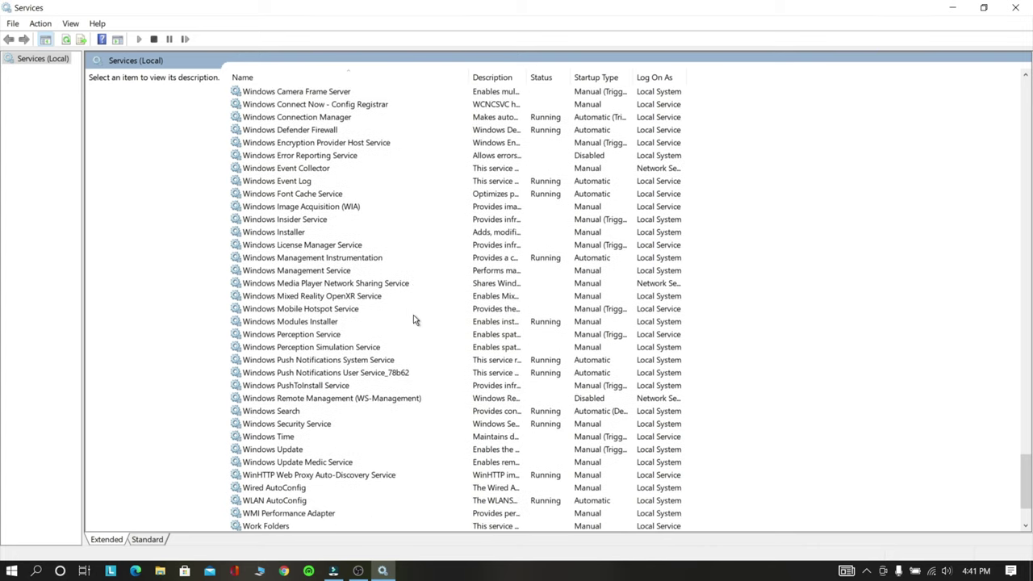
{"action": "left_click", "coordinate": [287, 413]}
{"action": "right_click", "coordinate": [301, 414]}
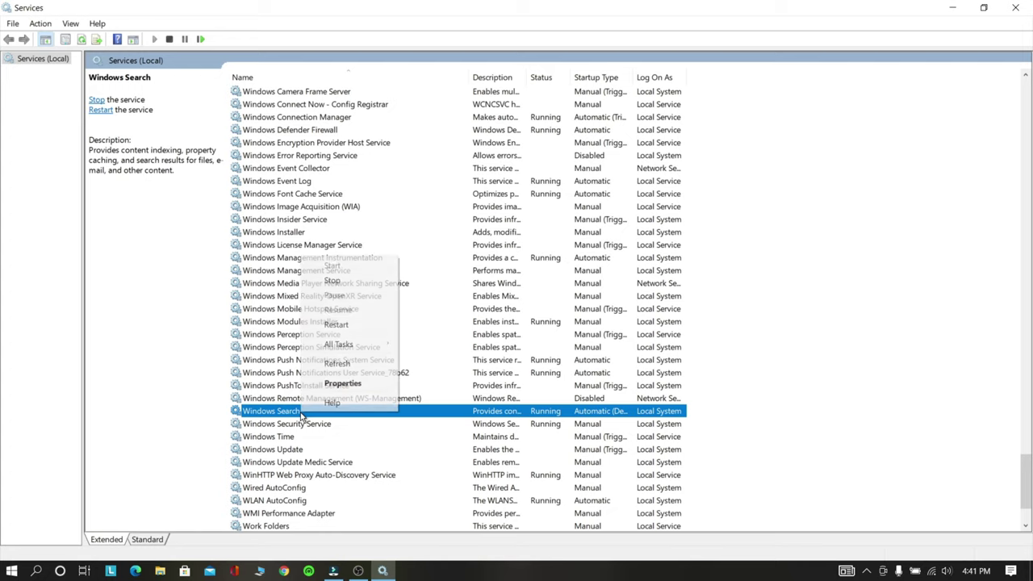
{"action": "left_click", "coordinate": [334, 387]}
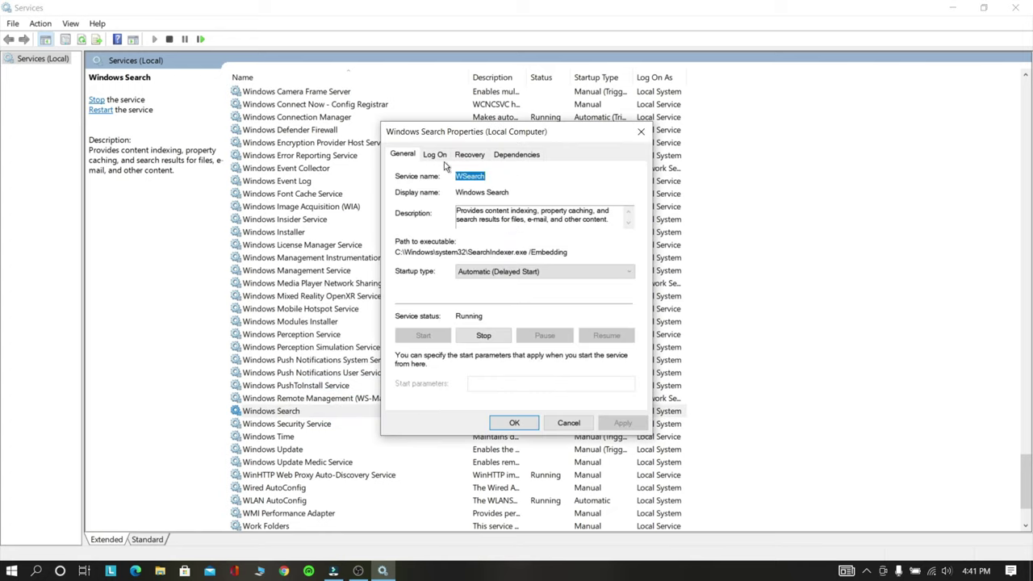
{"action": "left_click", "coordinate": [509, 273]}
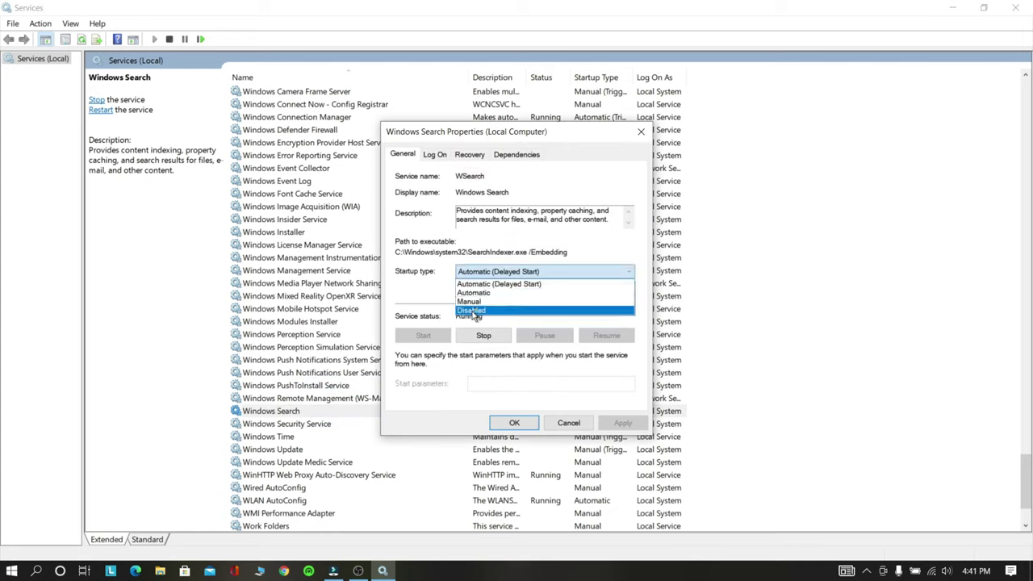
{"action": "left_click", "coordinate": [498, 311]}
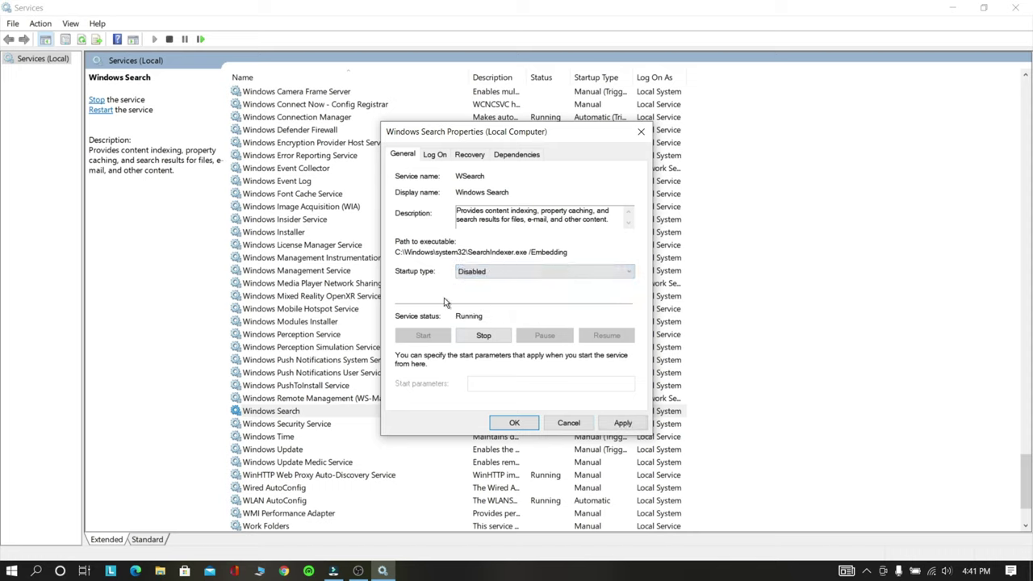
{"action": "left_click", "coordinate": [483, 338]}
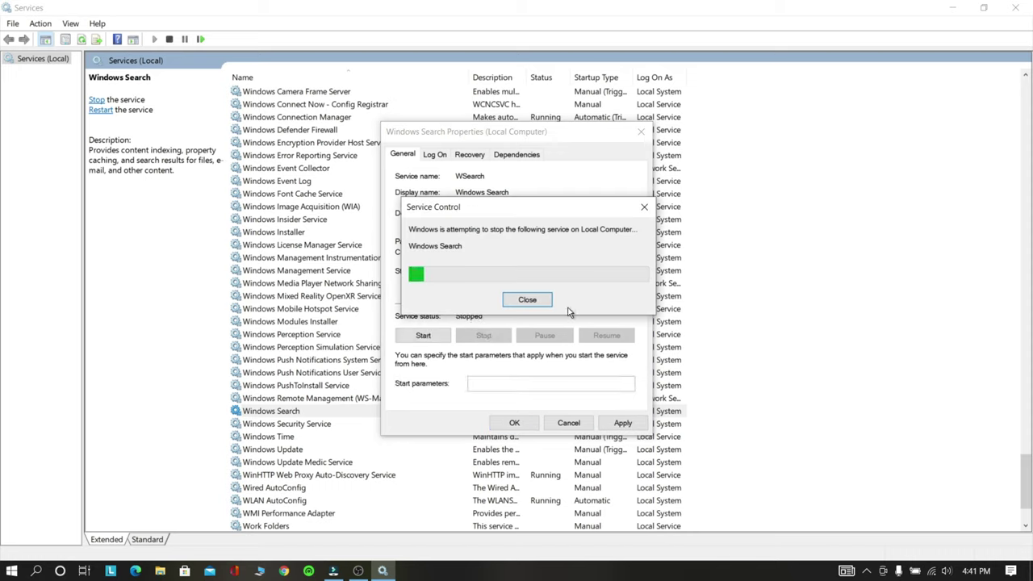
{"action": "left_click", "coordinate": [620, 422]}
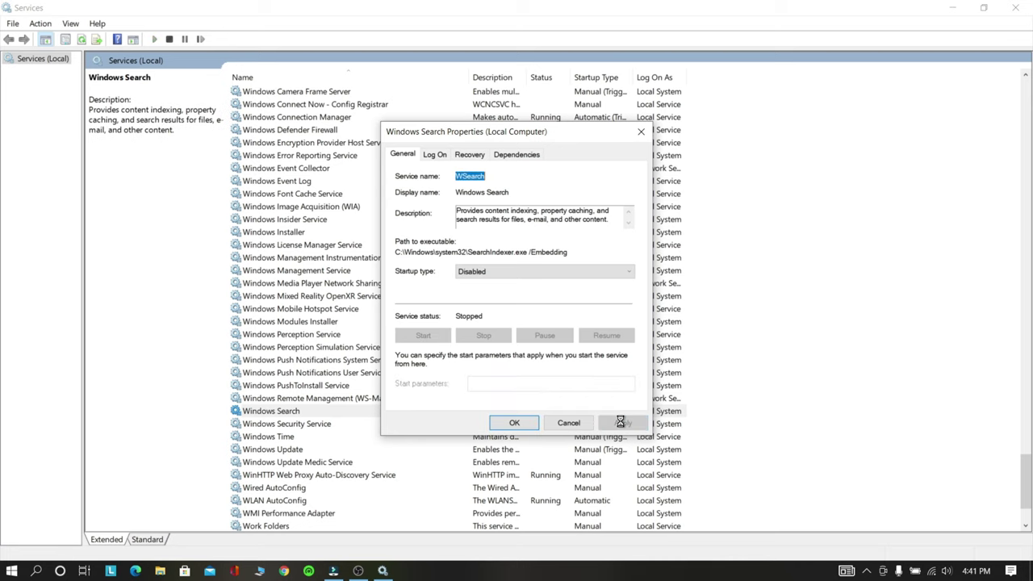
{"action": "left_click", "coordinate": [504, 422]}
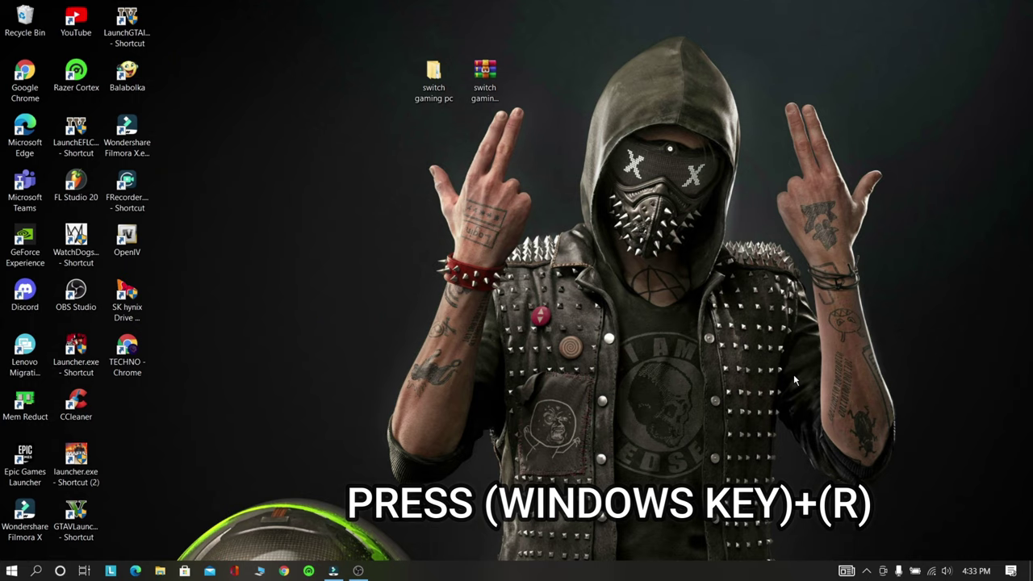
- Open the user's local temporary files folder by running %temp%
{"action": "key", "text": "super+r"}
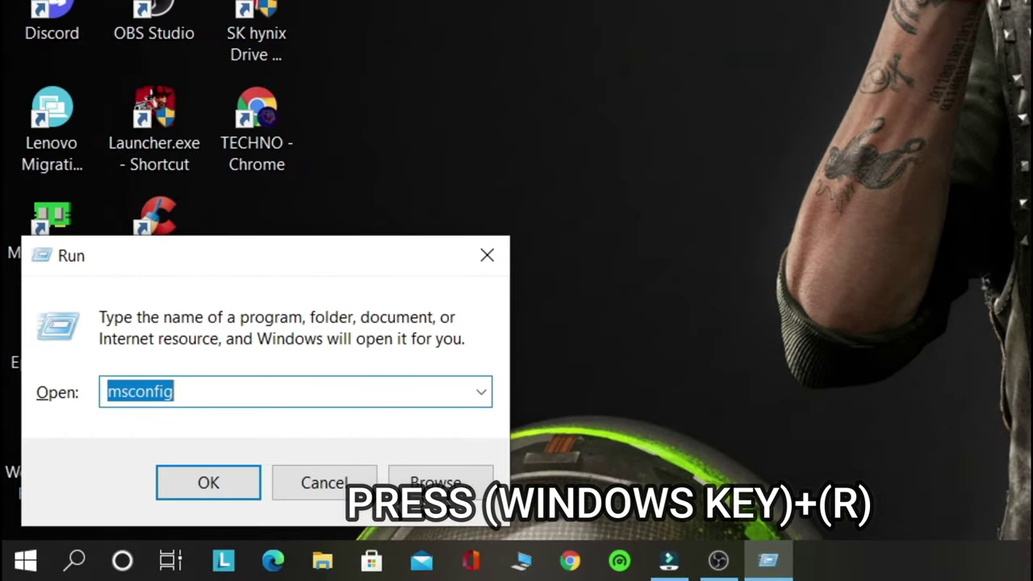
{"action": "type", "text": "%t"}
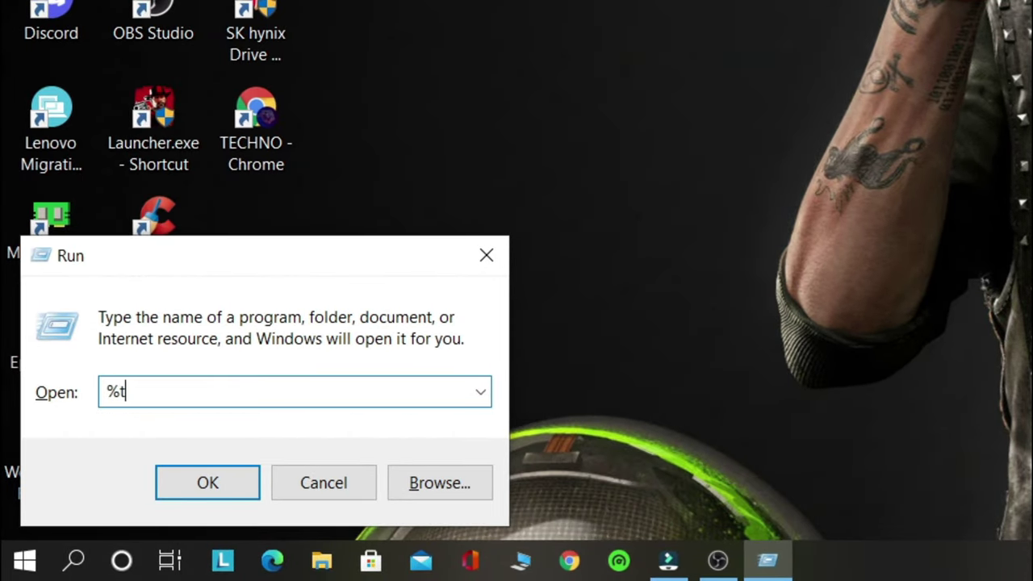
{"action": "type", "text": "emp%"}
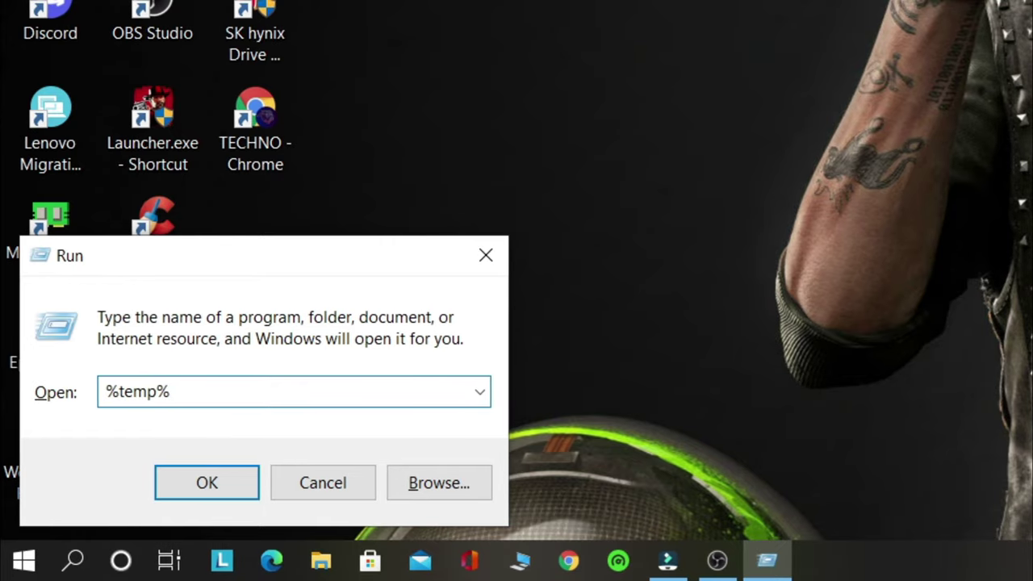
{"action": "key", "text": "Return"}
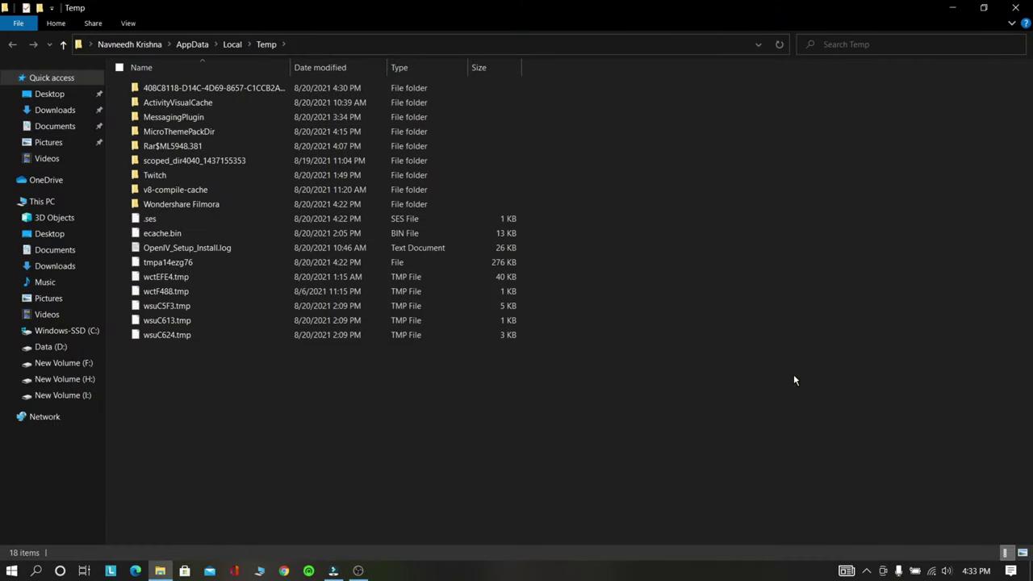
- Delete everything in the user's Temp folder, granting administrator permission for all current items, and close the folder
{"action": "key", "text": "ctrl+a"}
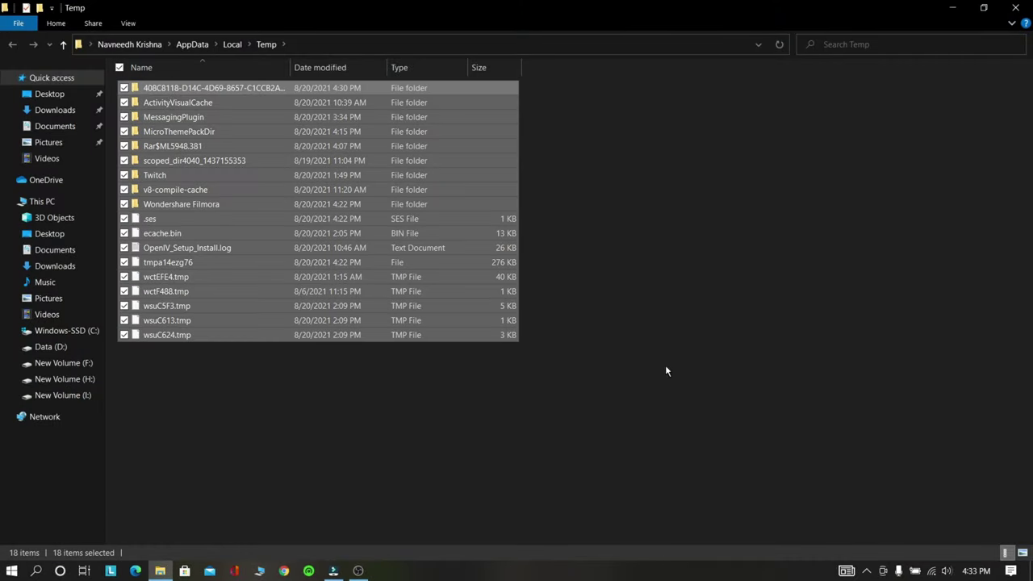
{"action": "right_click", "coordinate": [363, 205]}
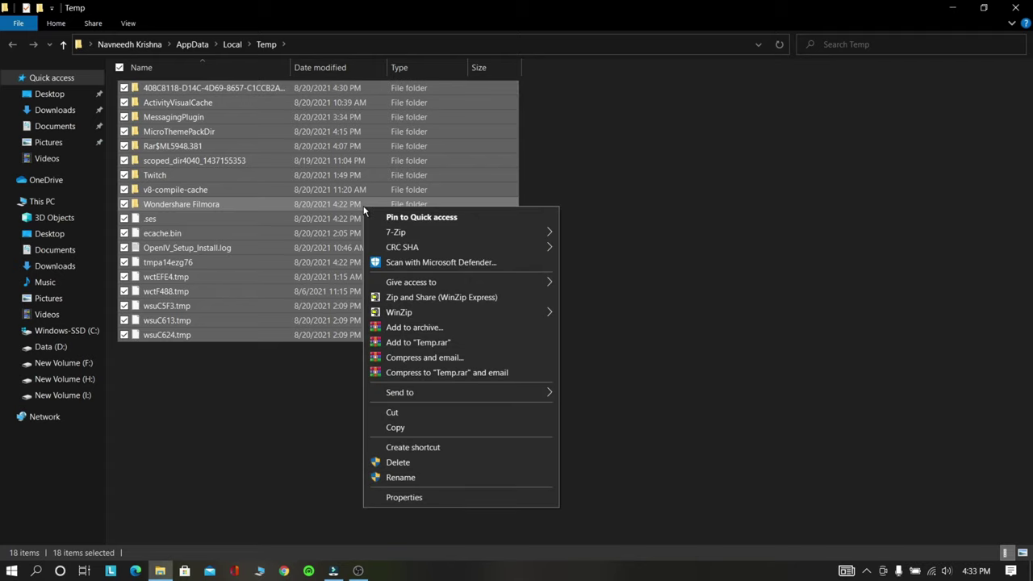
{"action": "left_click", "coordinate": [398, 463]}
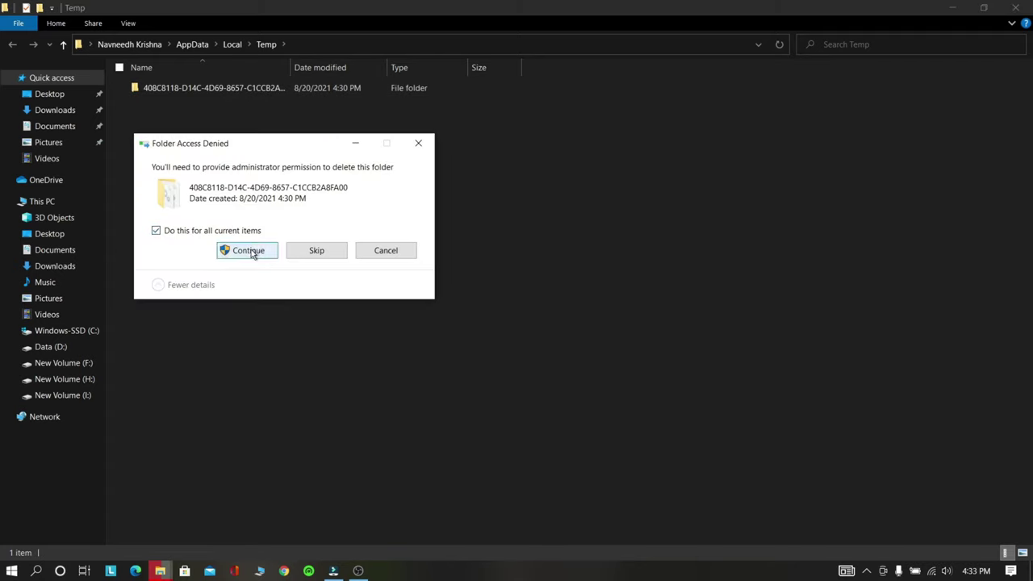
{"action": "left_click", "coordinate": [250, 251]}
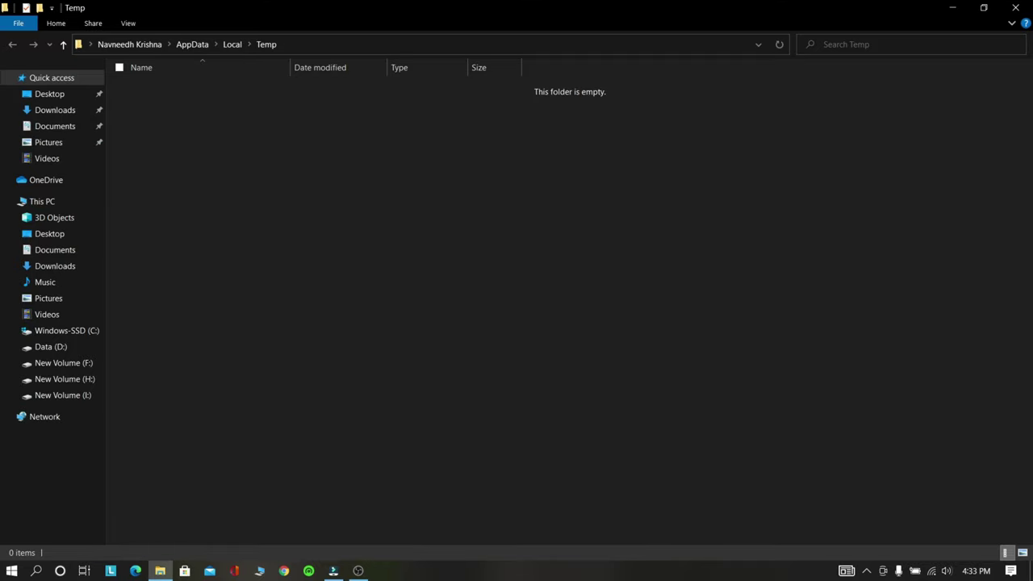
{"action": "left_click", "coordinate": [1016, 7]}
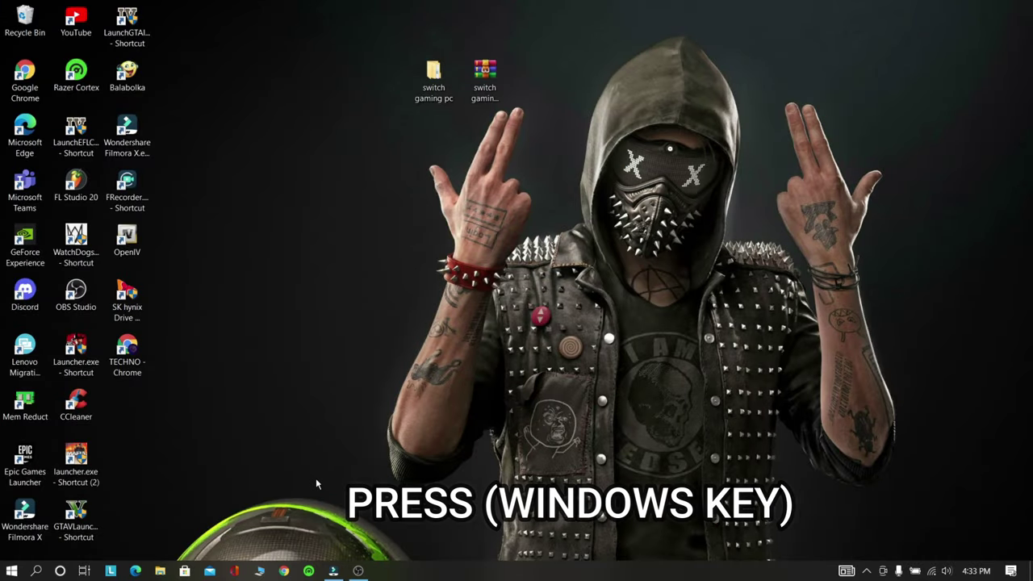
- Open the Windows Temp folder by running temp, delete all of its contents and close it
{"action": "key", "text": "super+r"}
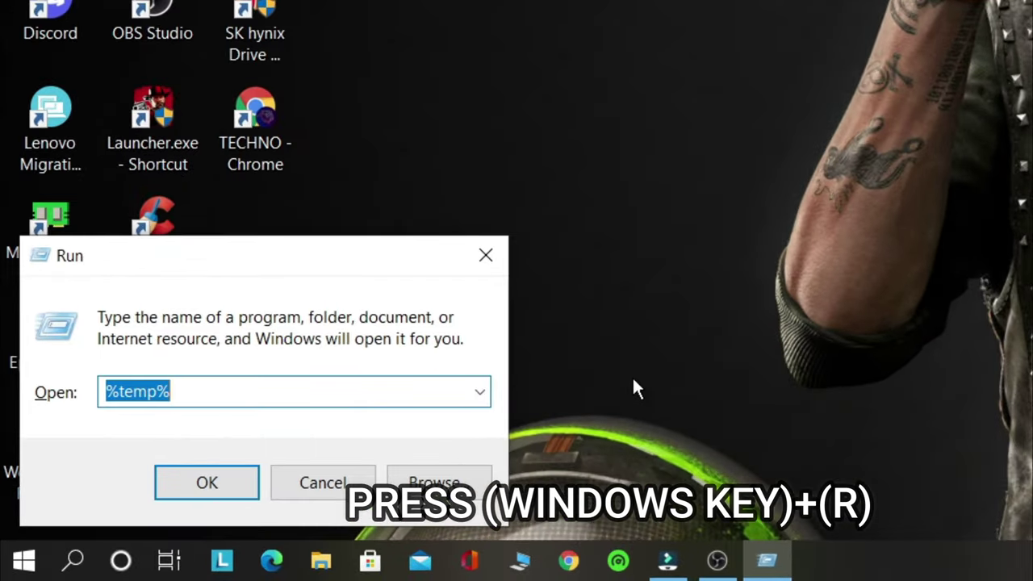
{"action": "type", "text": "temp"}
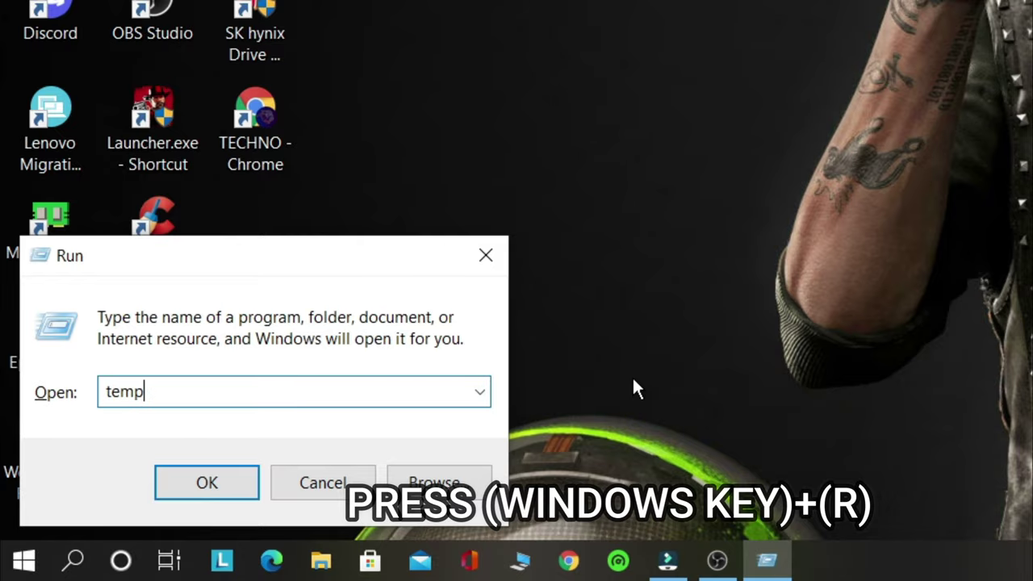
{"action": "key", "text": "Return"}
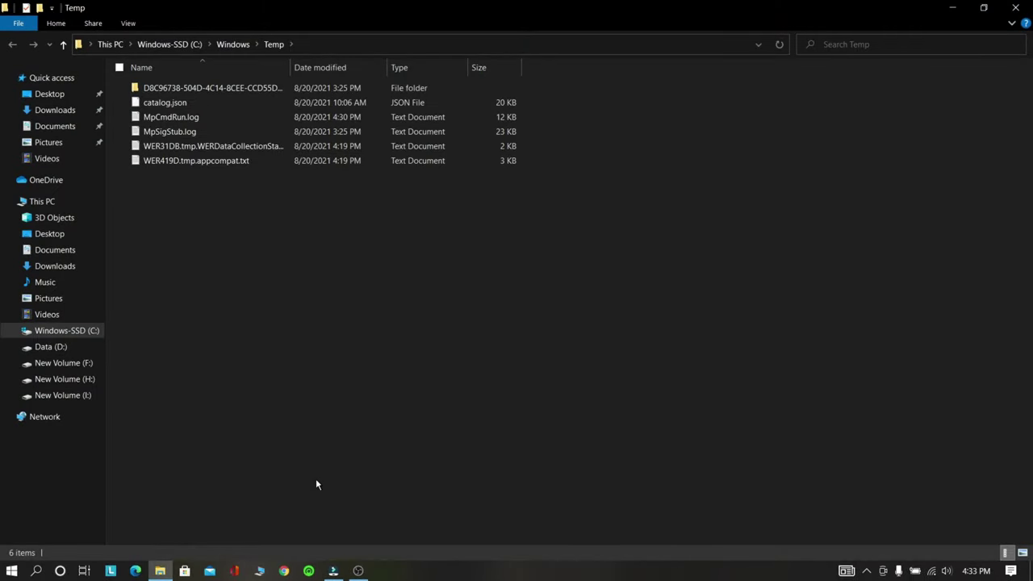
{"action": "key", "text": "ctrl+a"}
{"action": "right_click", "coordinate": [228, 116]}
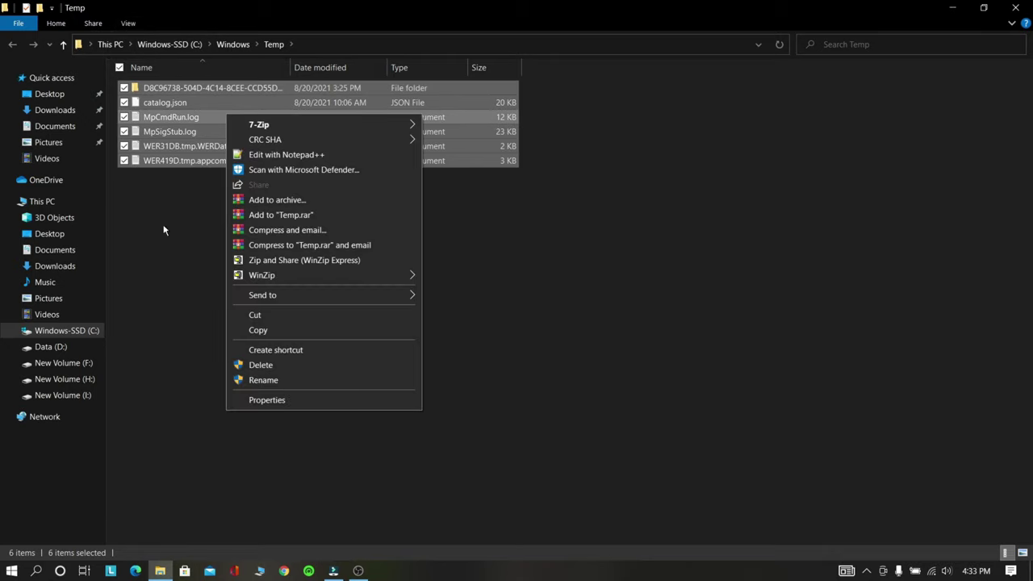
{"action": "left_click", "coordinate": [269, 368]}
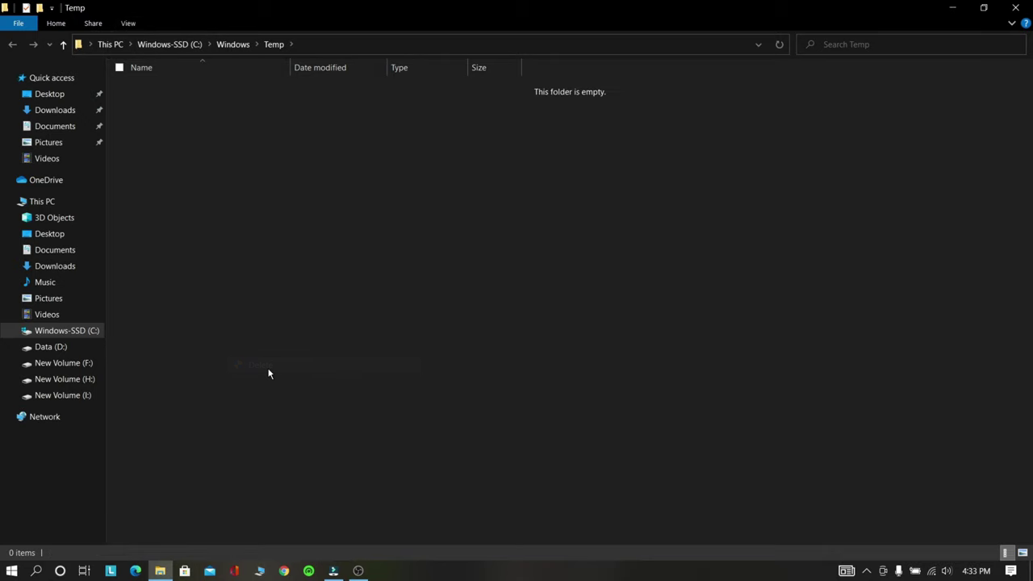
{"action": "left_click", "coordinate": [1015, 7]}
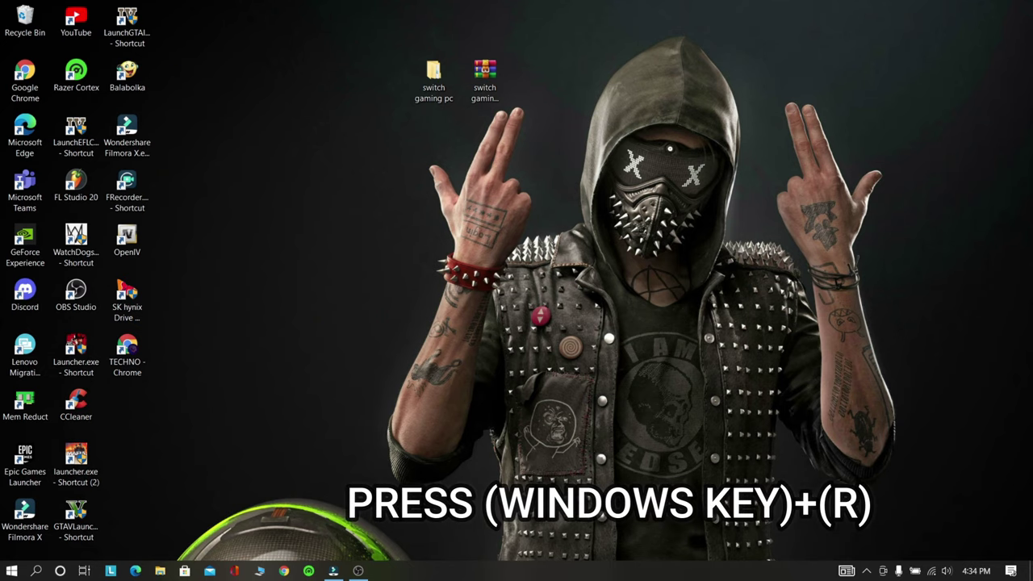
- Open the Windows Prefetch folder by running prefetch and grant permanent access to it
{"action": "key", "text": "super+r"}
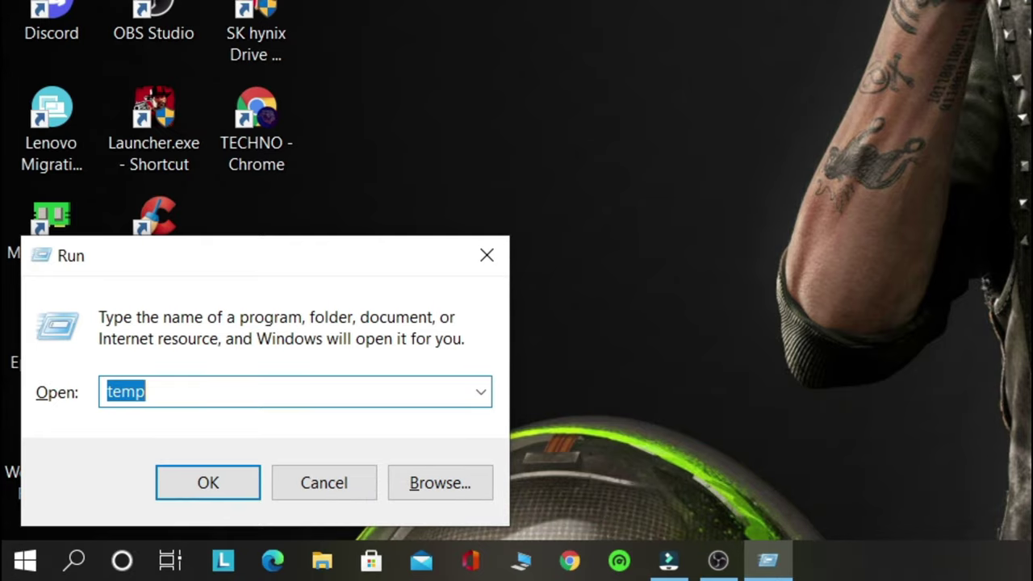
{"action": "type", "text": "prefetch"}
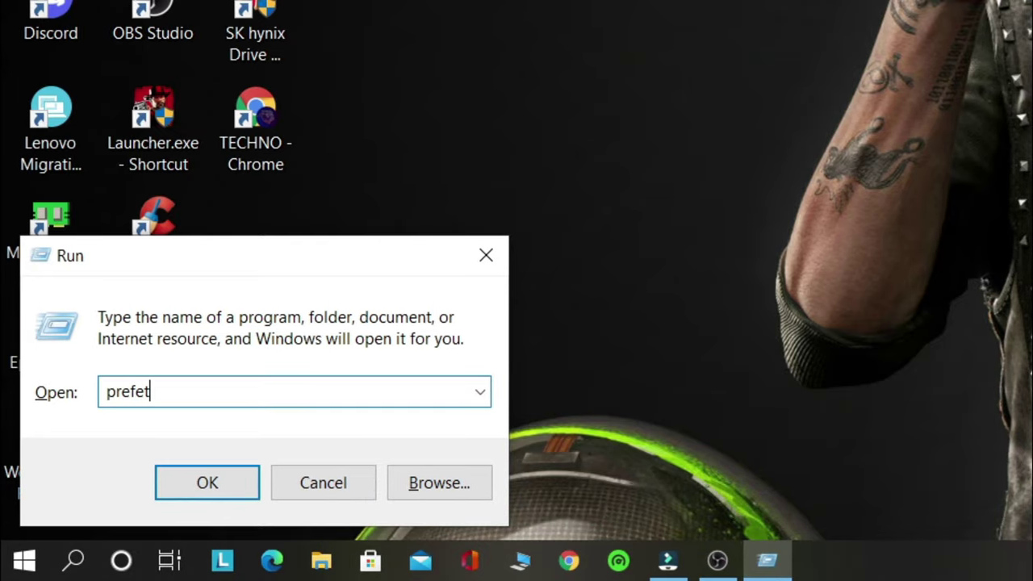
{"action": "key", "text": "Return"}
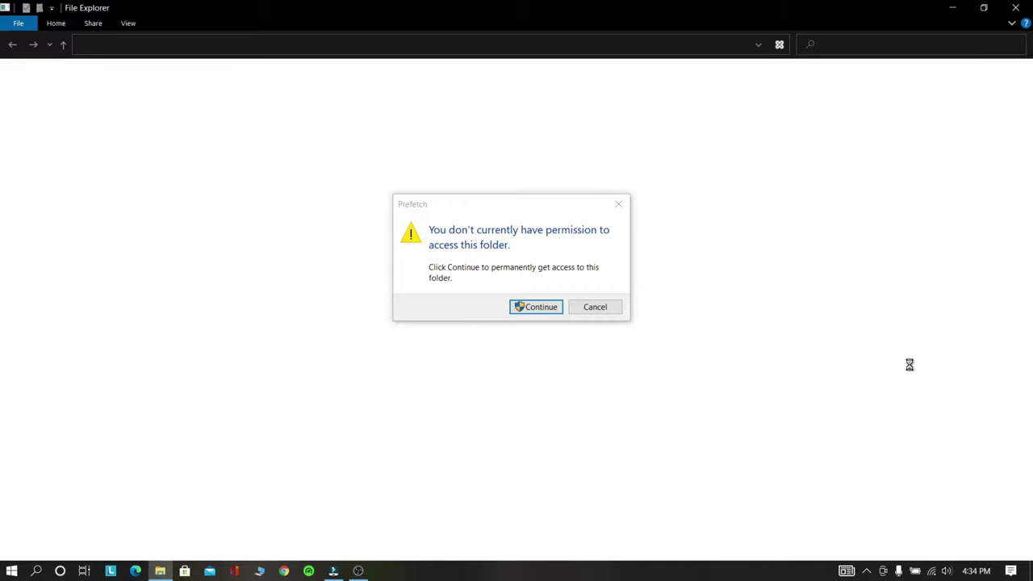
{"action": "left_click", "coordinate": [540, 308]}
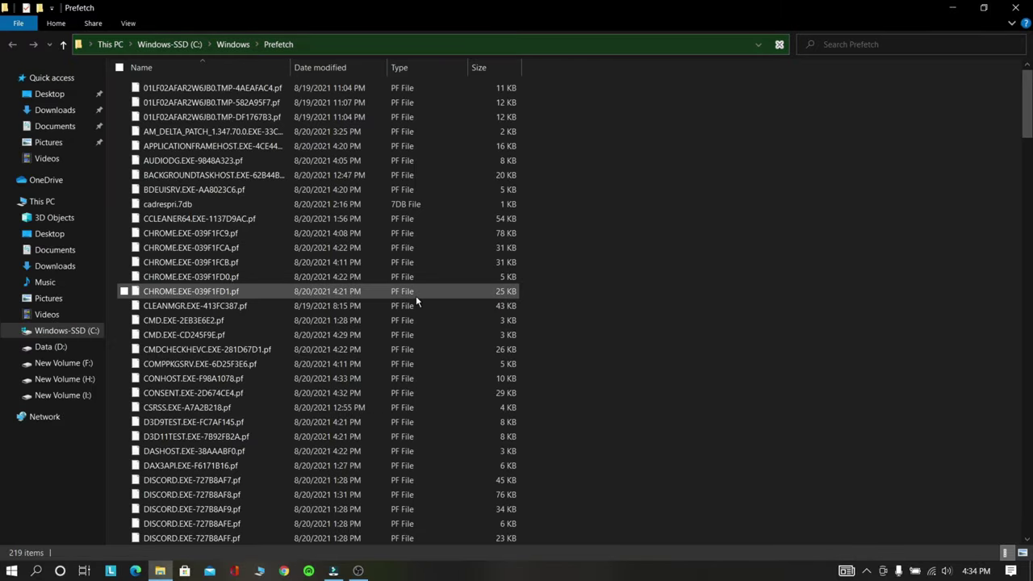
- Delete all files in the Prefetch folder, skipping all current items that are in use
{"action": "left_click", "coordinate": [416, 295]}
{"action": "key", "text": "ctrl+a"}
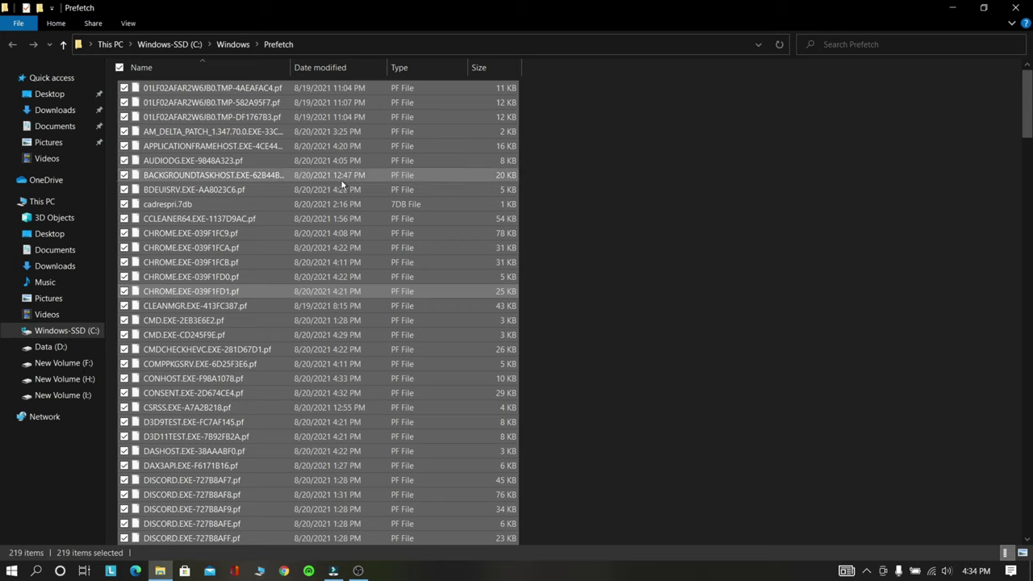
{"action": "right_click", "coordinate": [298, 206]}
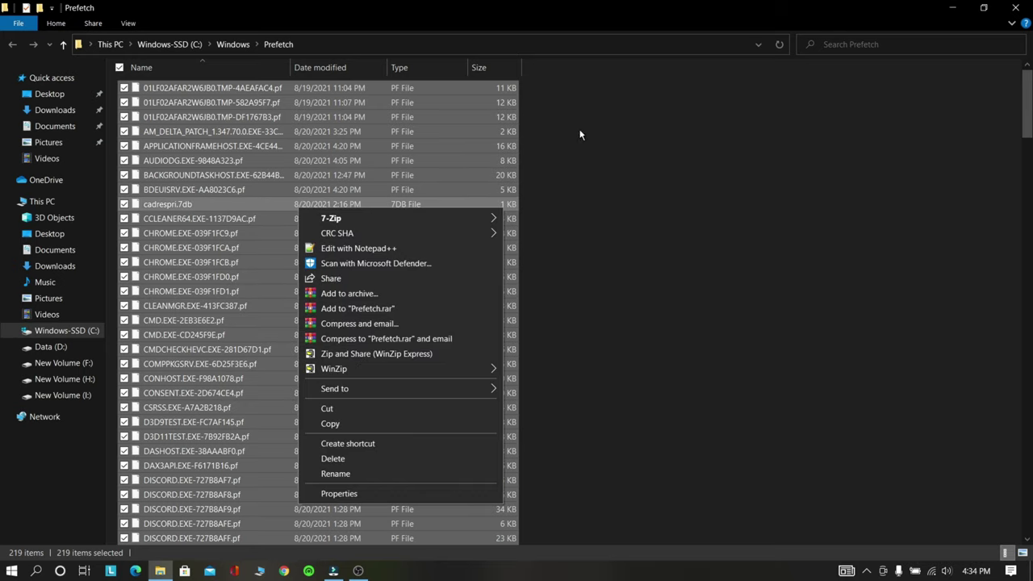
{"action": "left_click", "coordinate": [331, 457]}
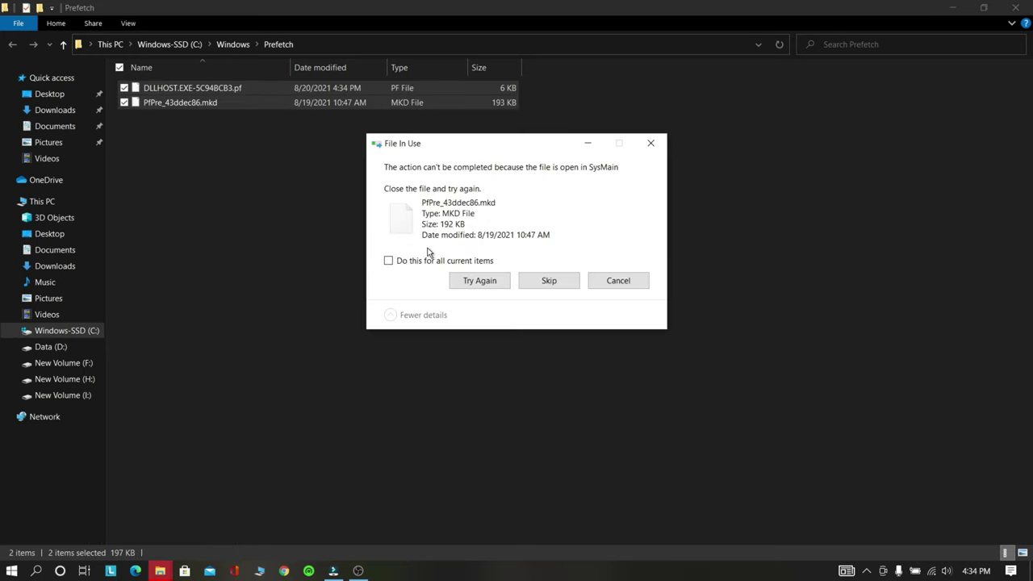
{"action": "left_click", "coordinate": [428, 261]}
{"action": "left_click", "coordinate": [539, 282]}
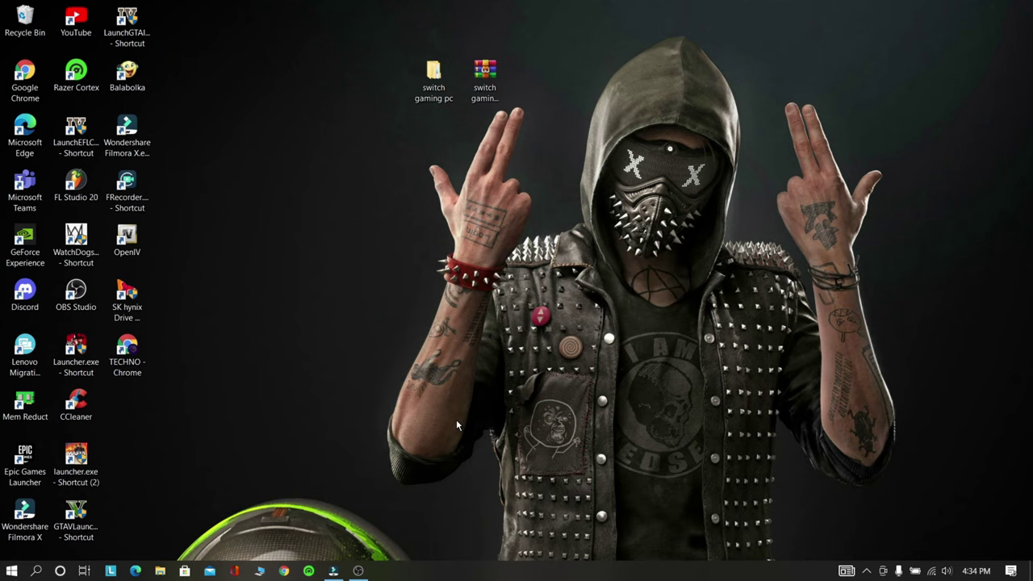
- Run Disk Cleanup as administrator and choose the Windows-SSD (C:) drive as the one to clean up
{"action": "key", "text": "super"}
{"action": "type", "text": "disk cleanu"}
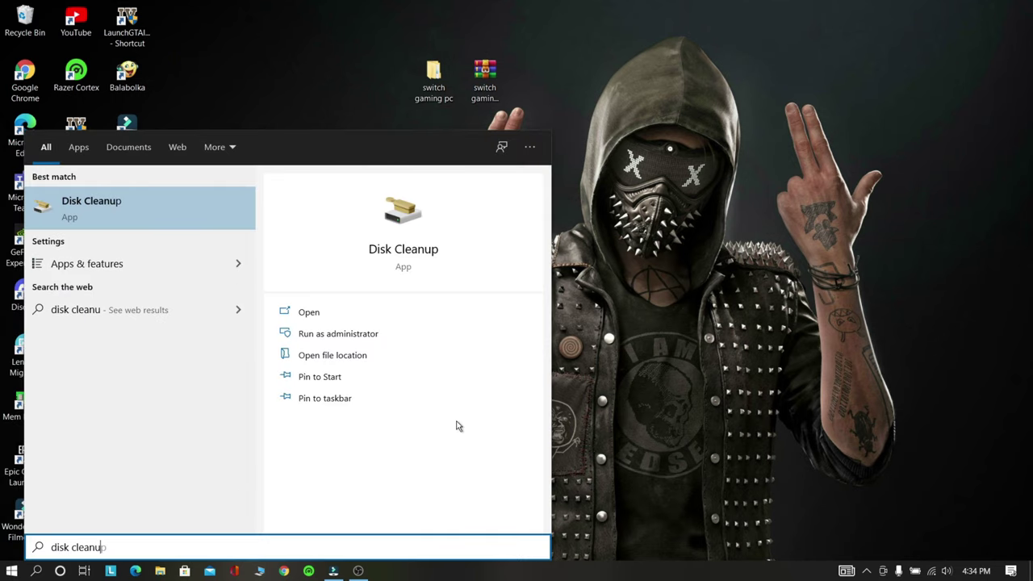
{"action": "type", "text": "p"}
{"action": "right_click", "coordinate": [126, 214]}
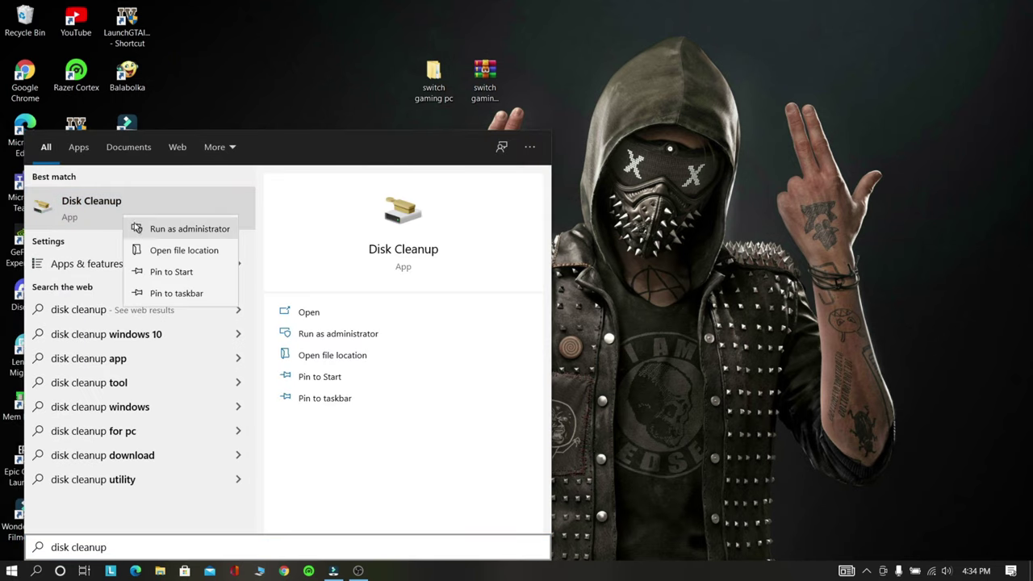
{"action": "left_click", "coordinate": [189, 232]}
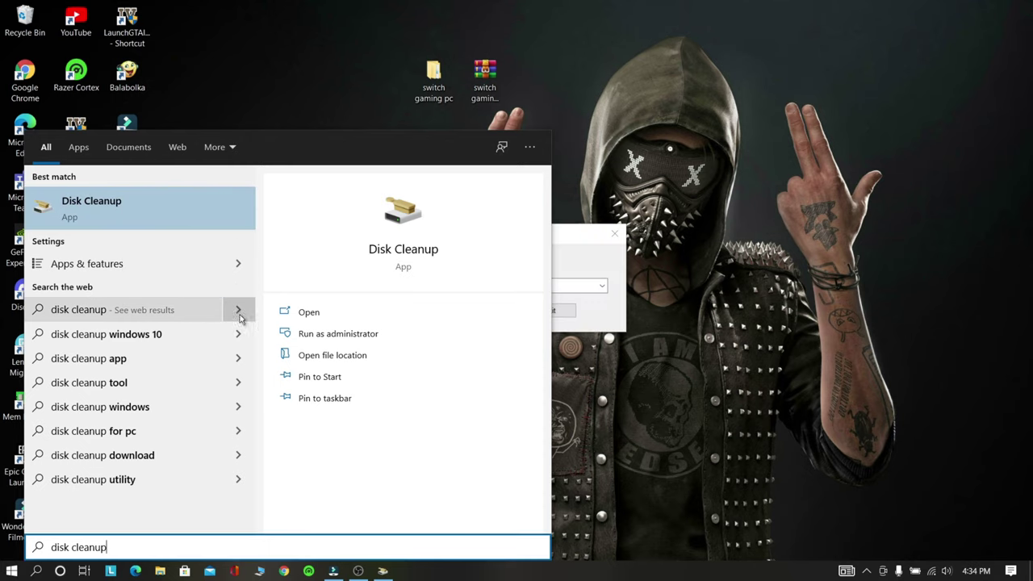
{"action": "left_click", "coordinate": [577, 239]}
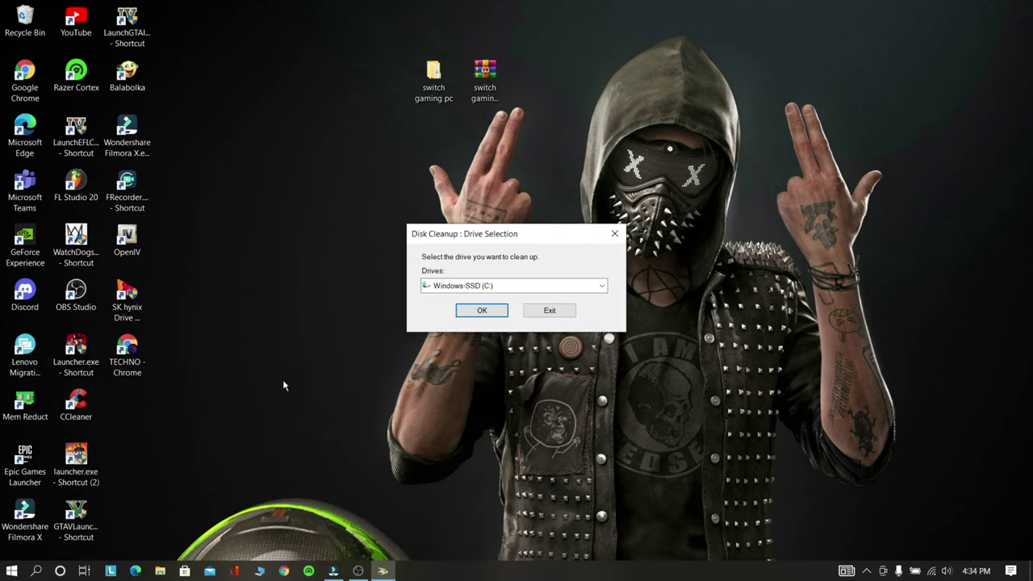
{"action": "mouse_move", "coordinate": [494, 236]}
{"action": "left_mouse_down"}
{"action": "mouse_move", "coordinate": [460, 232]}
{"action": "mouse_move", "coordinate": [491, 221]}
{"action": "left_mouse_up"}
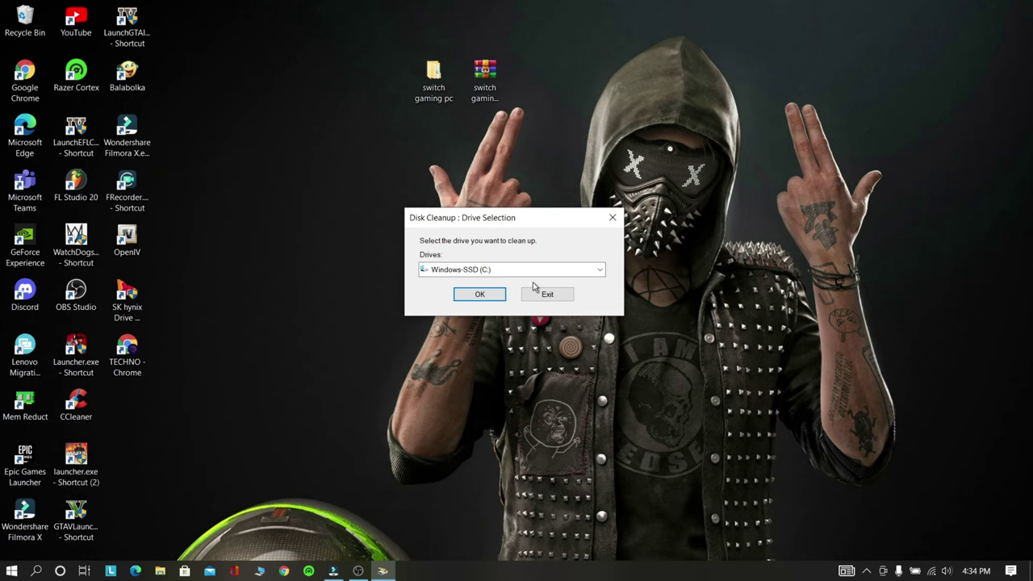
{"action": "left_click", "coordinate": [480, 295]}
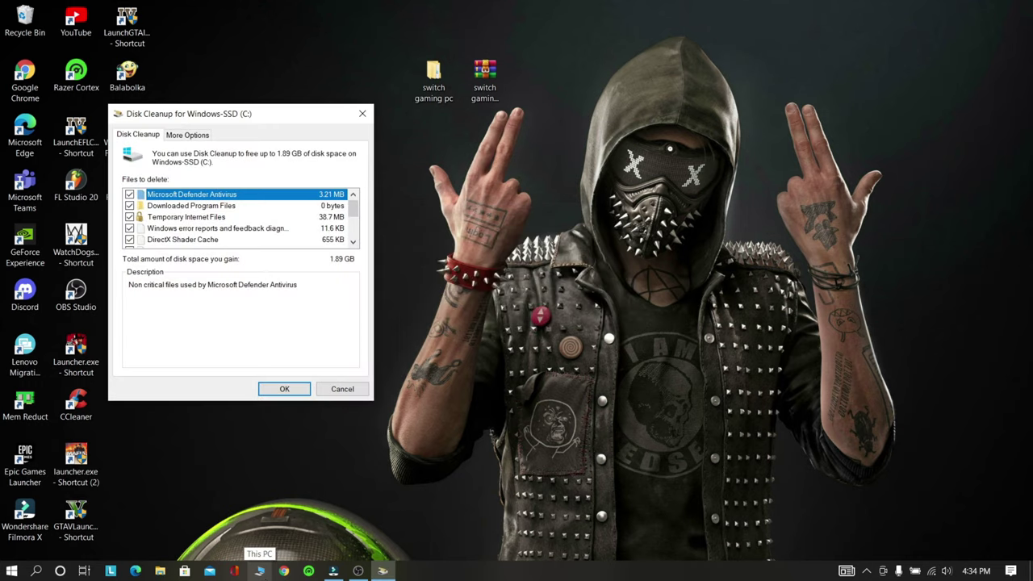
- Check the list of file categories for the C: drive and permanently delete all the selected files
{"action": "scroll", "coordinate": [263, 233], "scroll_direction": "down", "scroll_amount": 3}
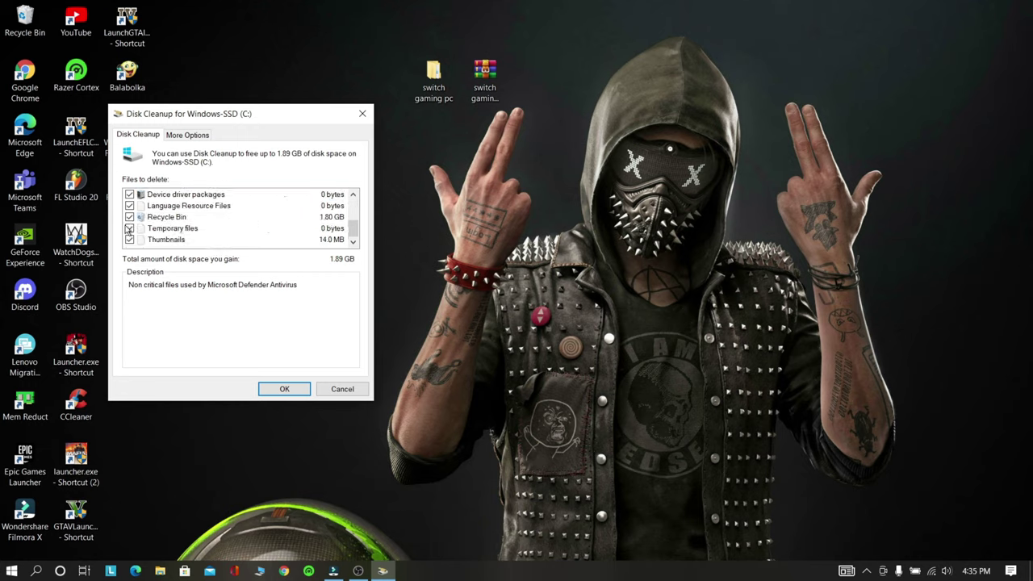
{"action": "scroll", "coordinate": [154, 194], "scroll_direction": "up", "scroll_amount": 3}
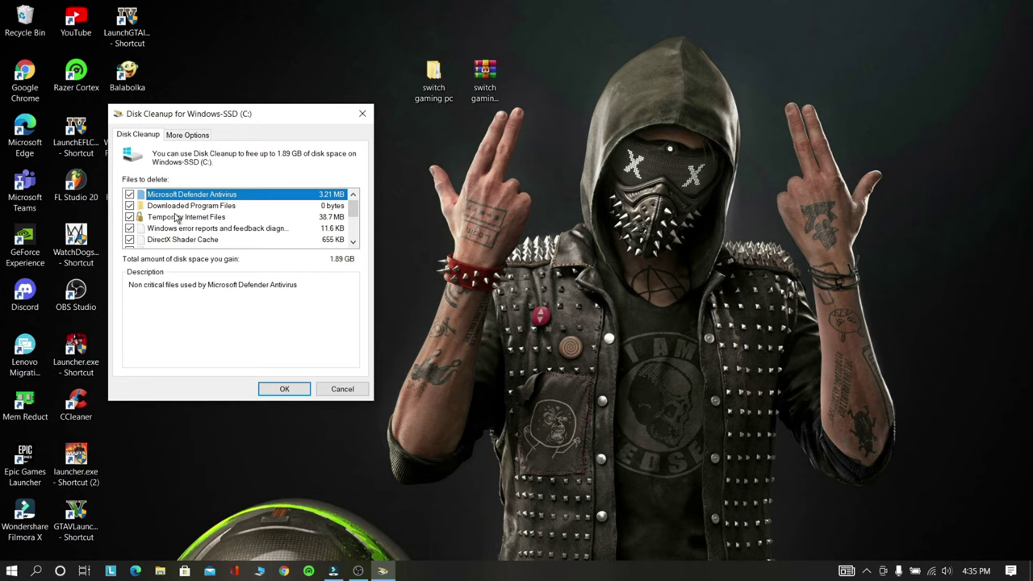
{"action": "left_click", "coordinate": [278, 389]}
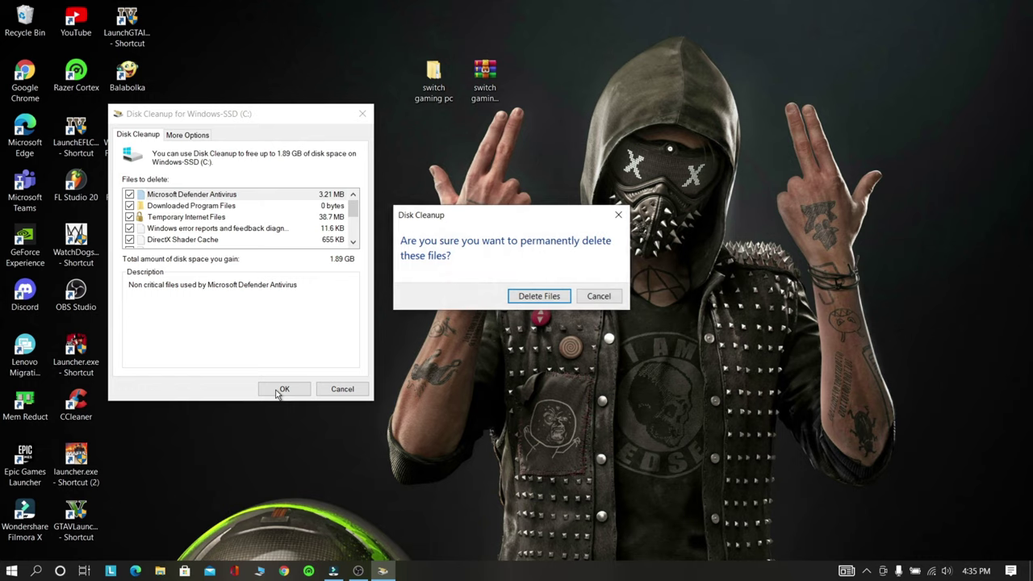
{"action": "left_click", "coordinate": [537, 297]}
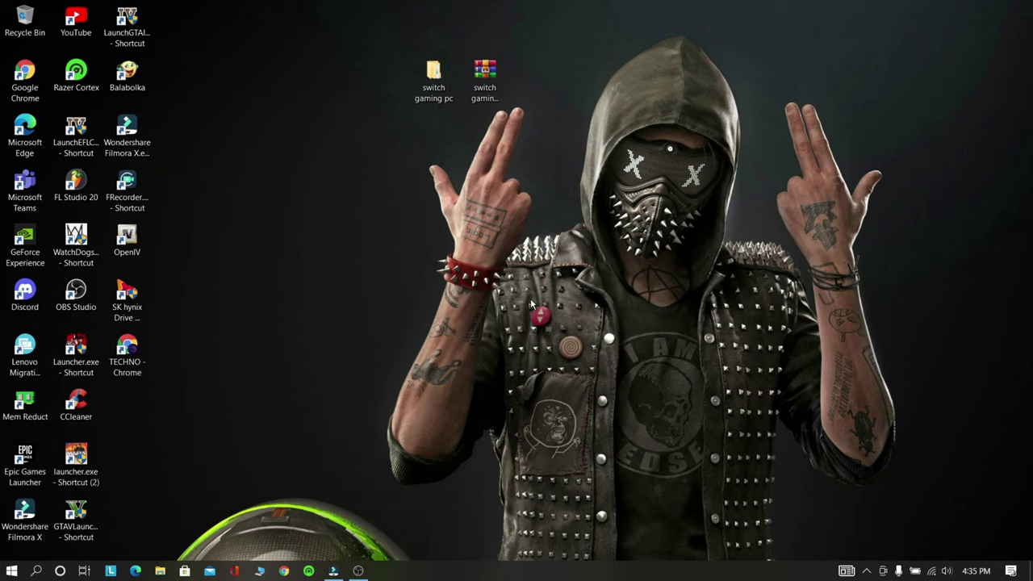
- Search Windows for disk def and open Defragment and Optimize Drives
{"action": "key", "text": "super"}
{"action": "type", "text": "di"}
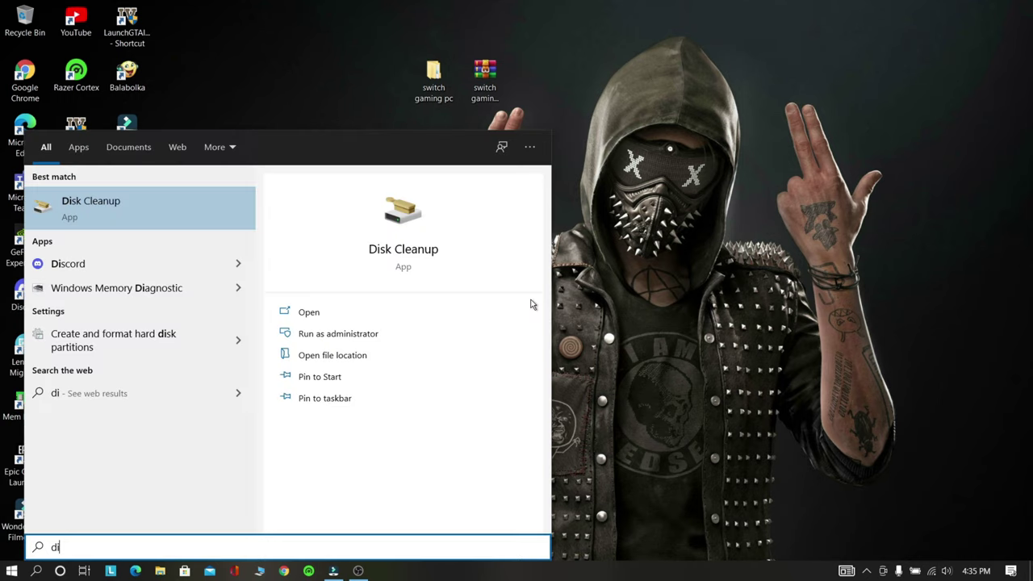
{"action": "type", "text": "sk def"}
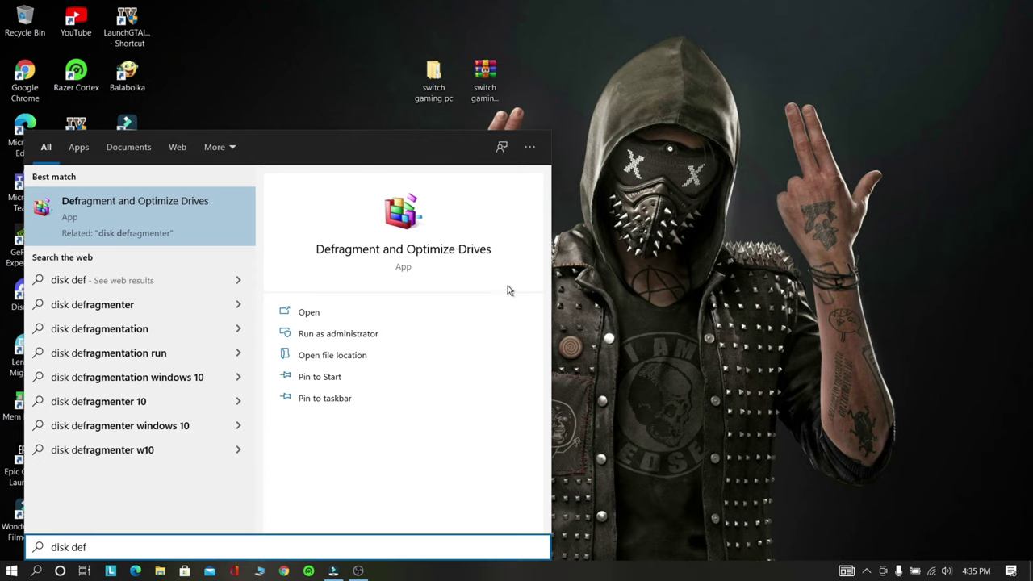
{"action": "left_click", "coordinate": [125, 218]}
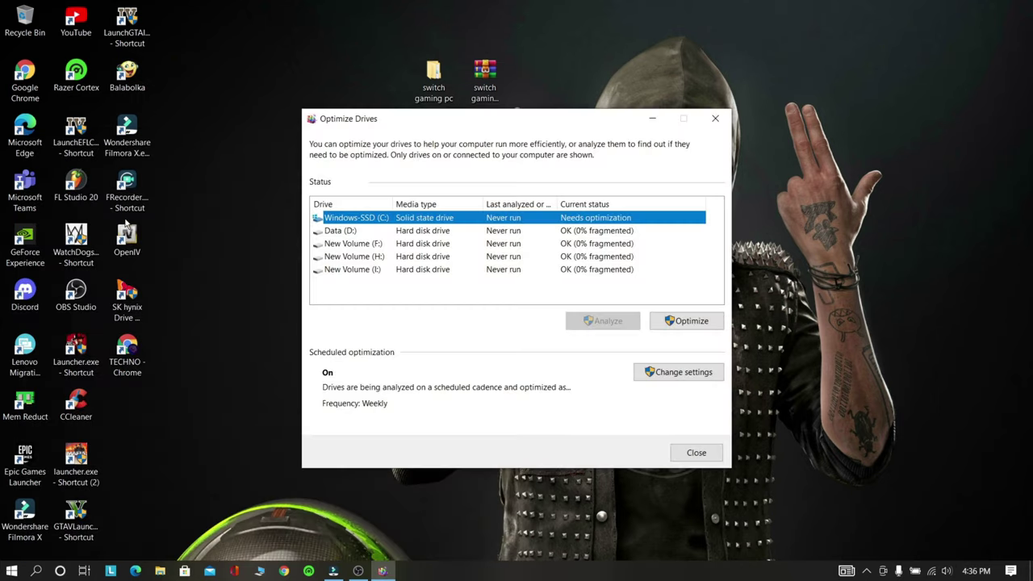
- Start optimizing the hard disk drives Data (D:), New Volume (F:) and New Volume (H:), leaving out the solid state drive
{"action": "left_click", "coordinate": [428, 230]}
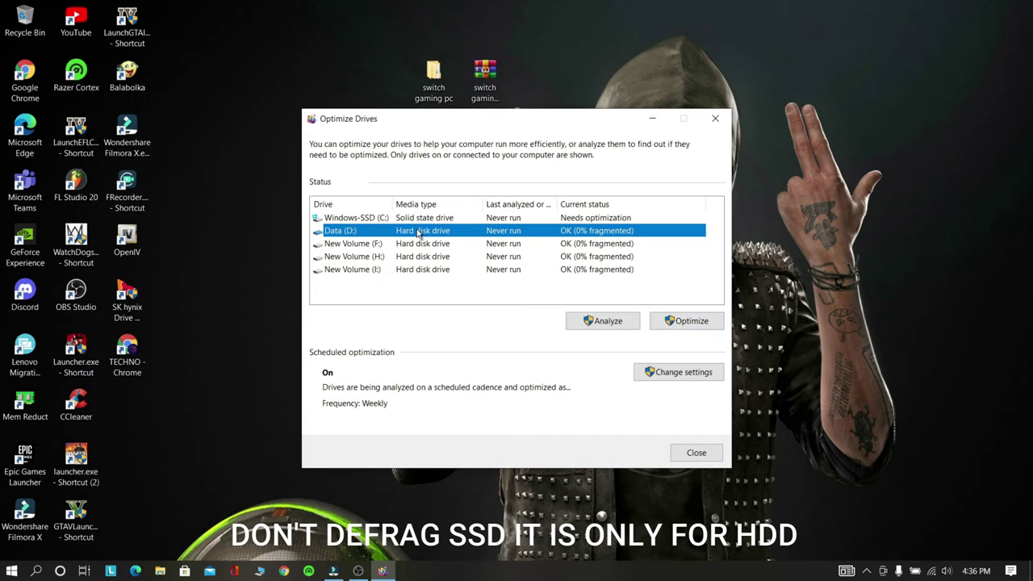
{"action": "left_click", "coordinate": [668, 323]}
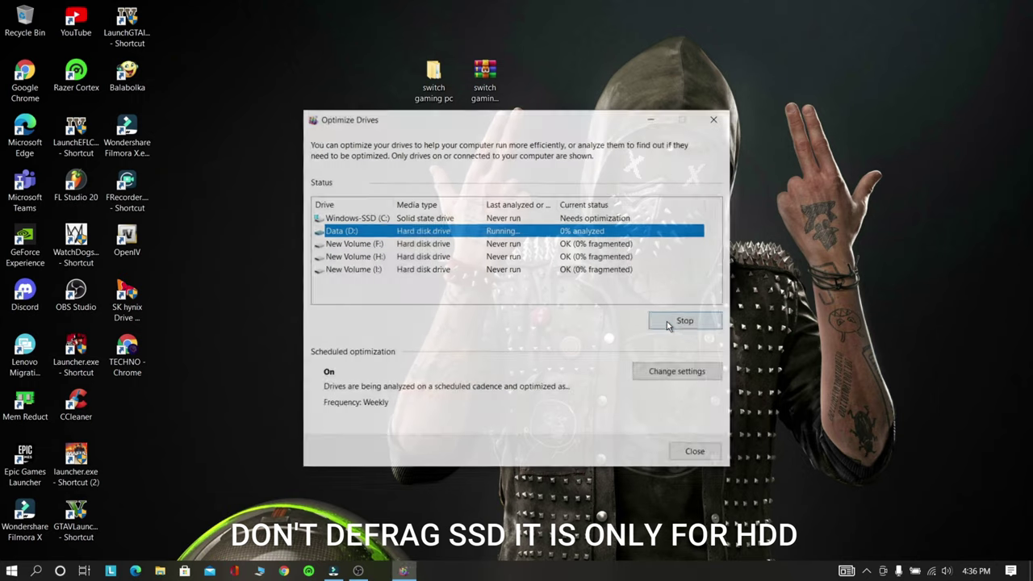
{"action": "left_click", "coordinate": [596, 243]}
{"action": "left_click", "coordinate": [678, 320]}
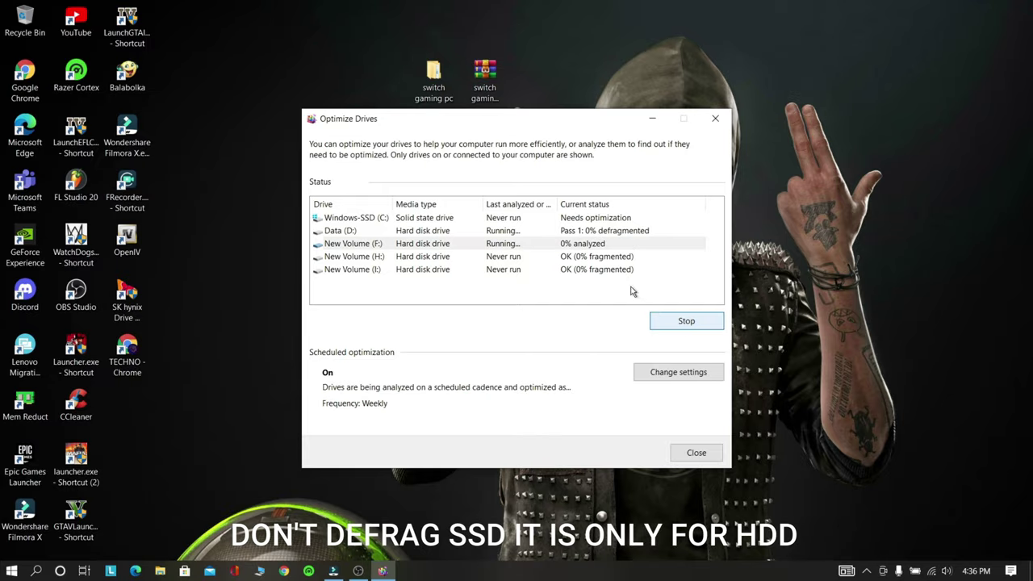
{"action": "left_click", "coordinate": [581, 256]}
{"action": "left_click", "coordinate": [684, 320]}
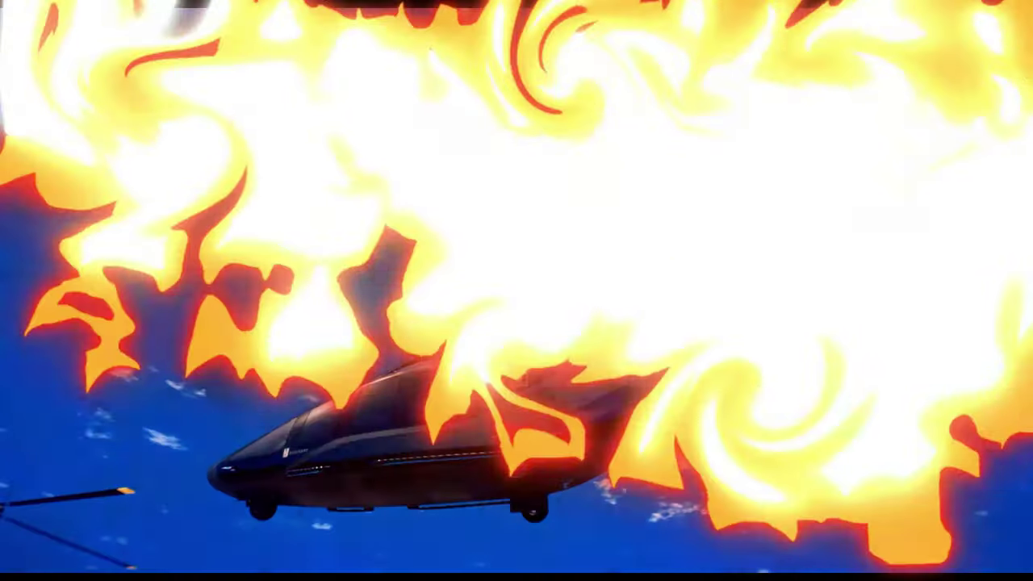